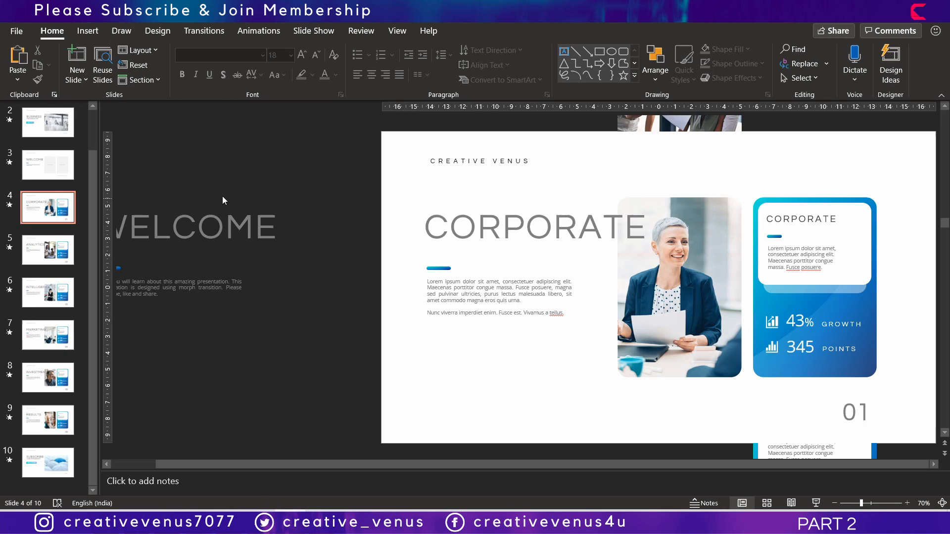
# Check the cover slide, return to CORPORATE and drag the white two-window frame off to the left.
pyautogui.click(48, 122)
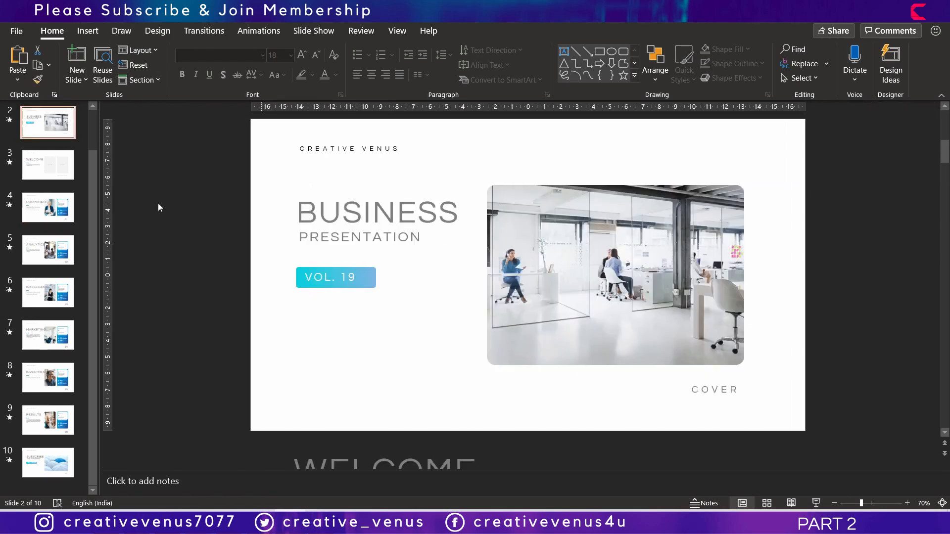
pyautogui.click(48, 208)
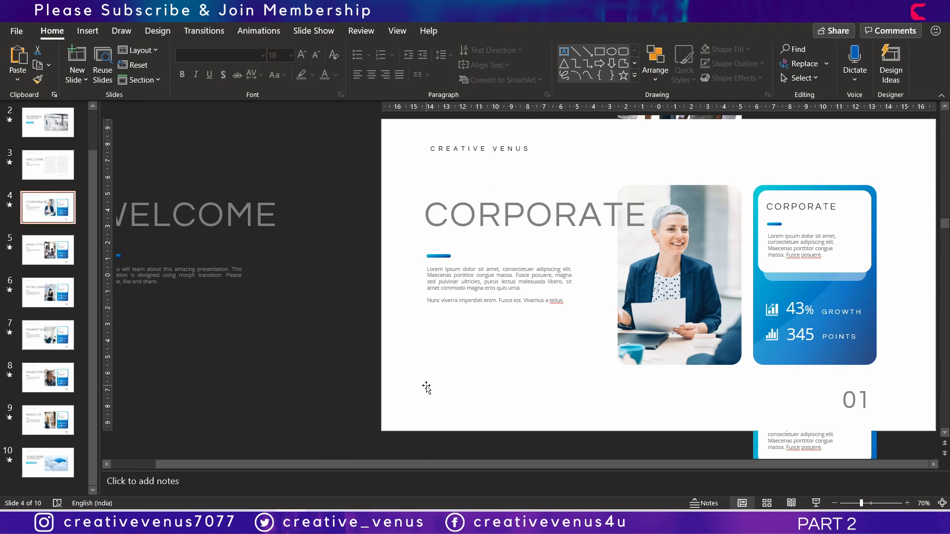
pyautogui.moveTo(426, 387)
pyautogui.mouseDown()
pyautogui.moveTo(389, 372)
pyautogui.moveTo(454, 364)
pyautogui.mouseUp()
# Fill the window frame orange and realign it over the CORPORATE slide, undoing a stray move.
pyautogui.click(477, 30)
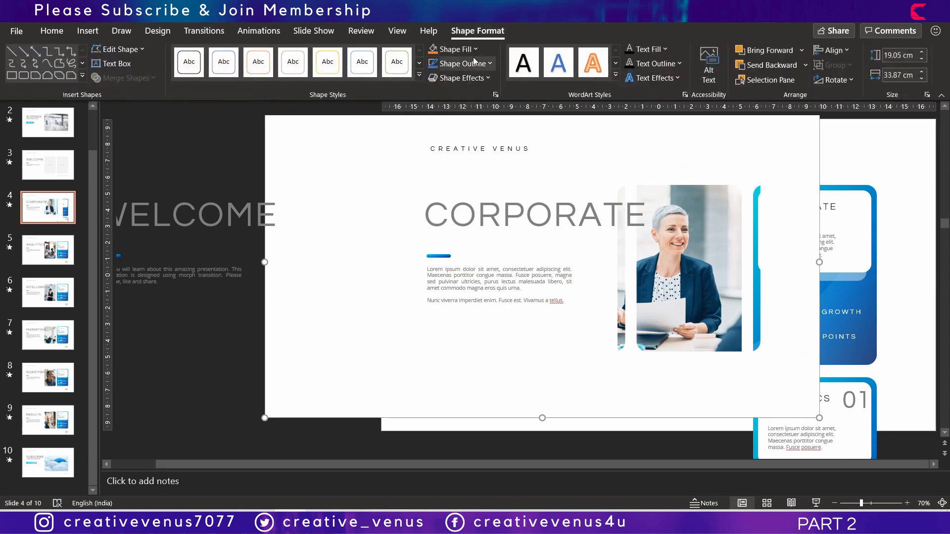
pyautogui.click(437, 54)
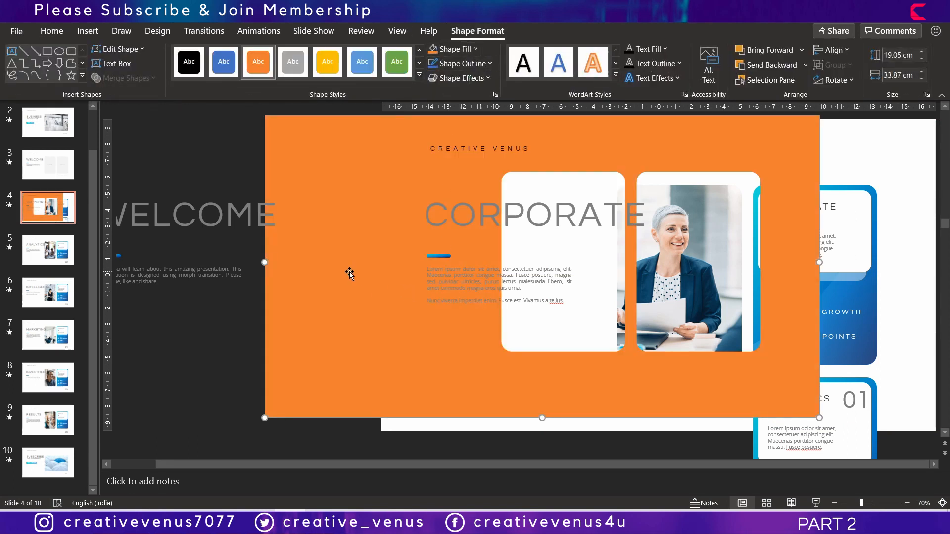
pyautogui.moveTo(348, 274); pyautogui.dragTo(467, 285)
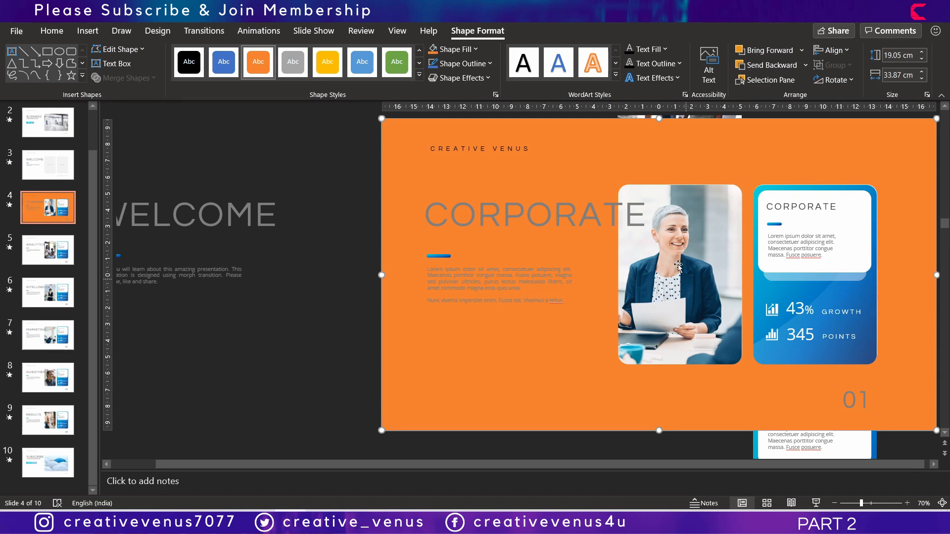
pyautogui.moveTo(555, 356)
pyautogui.mouseDown()
pyautogui.moveTo(474, 378)
pyautogui.moveTo(434, 327)
pyautogui.moveTo(341, 425)
pyautogui.mouseUp()
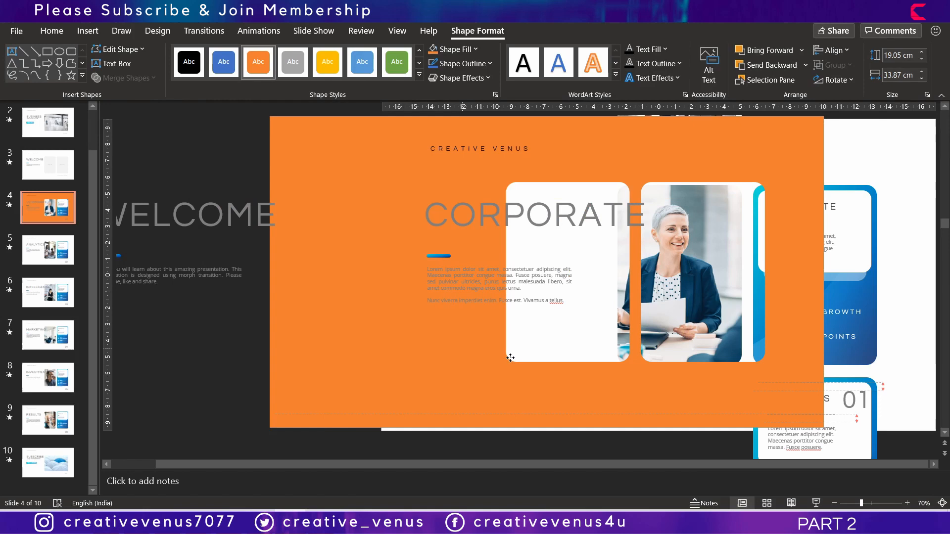
pyautogui.hotkey('ctrl', 'z')
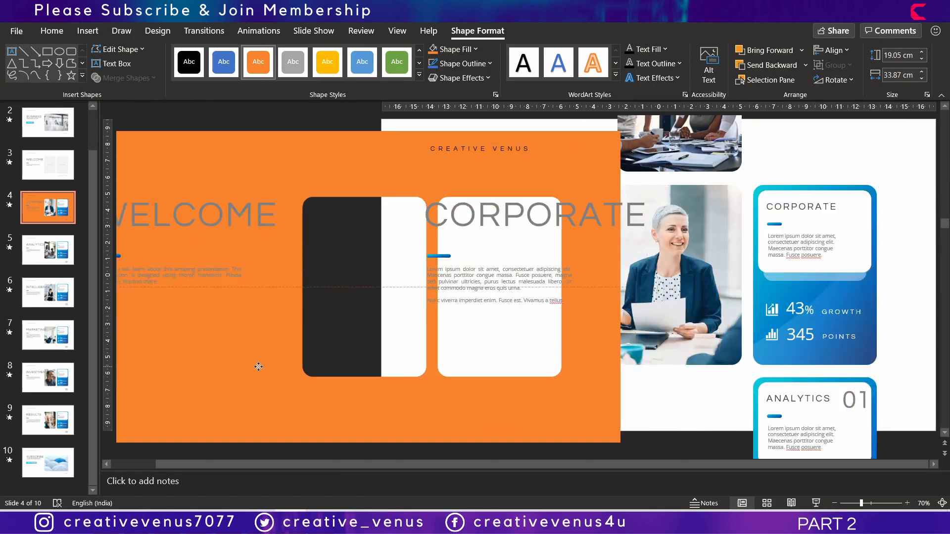
pyautogui.click(730, 189)
pyautogui.moveTo(332, 161); pyautogui.dragTo(624, 149)
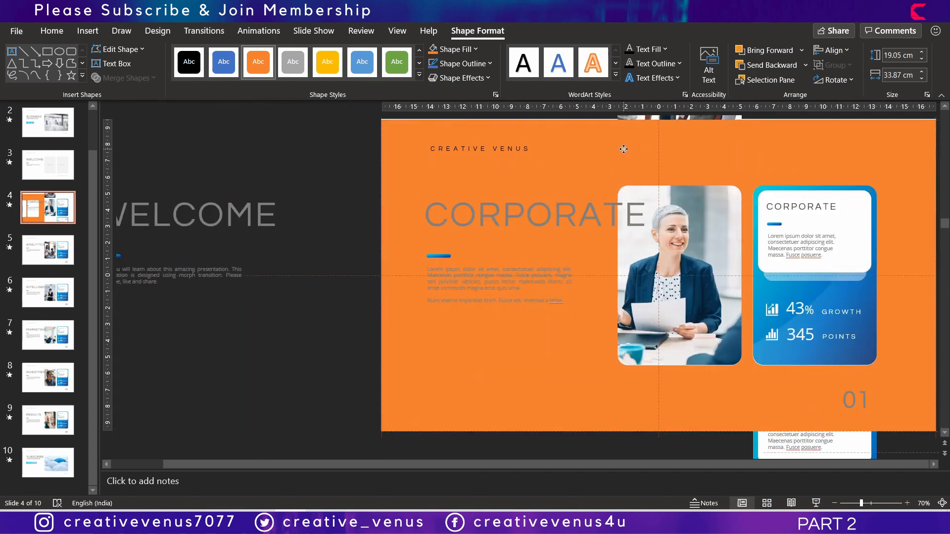
pyautogui.click(522, 148)
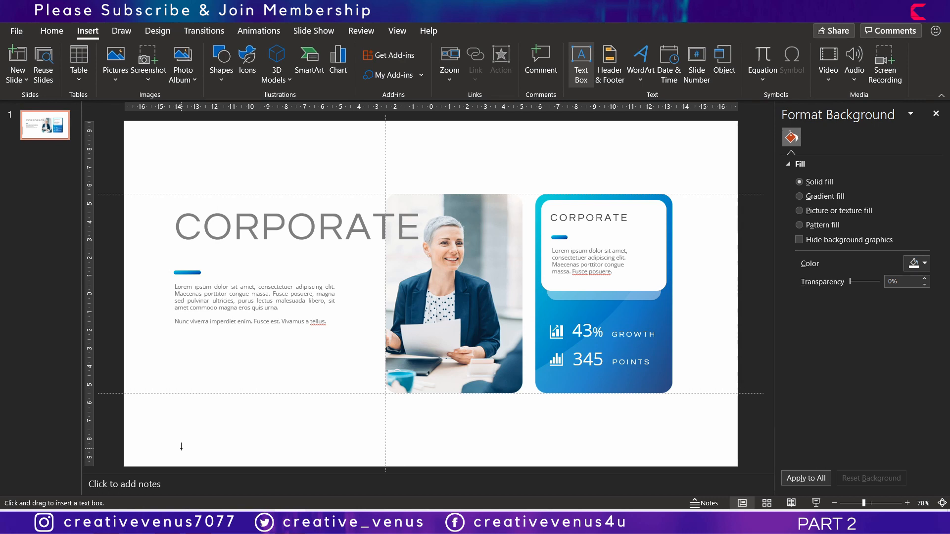
# Add a CREATIVE VENUS label in Questrial 11 with Very Loose spacing, placed above the CORPORATE title.
pyautogui.moveTo(180, 443); pyautogui.dragTo(347, 454)
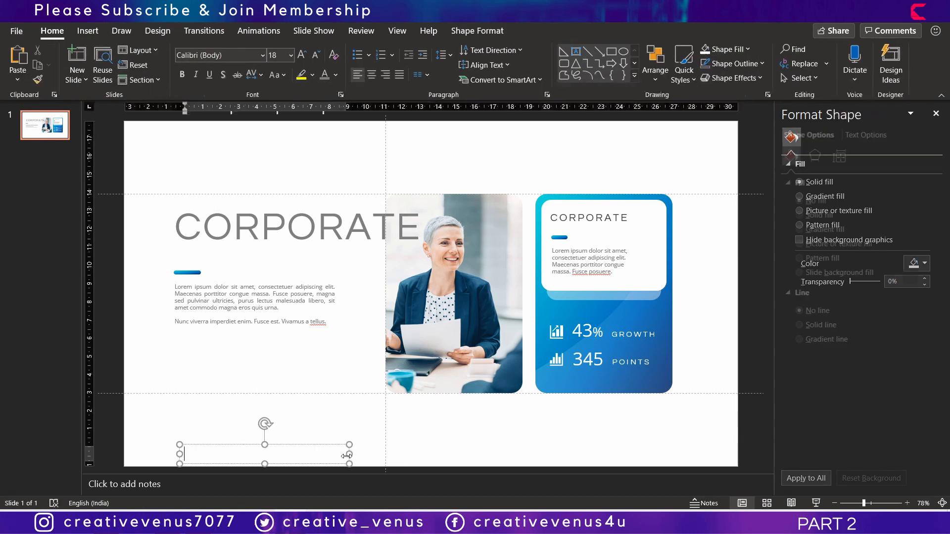
pyautogui.write('CREATIVE V')
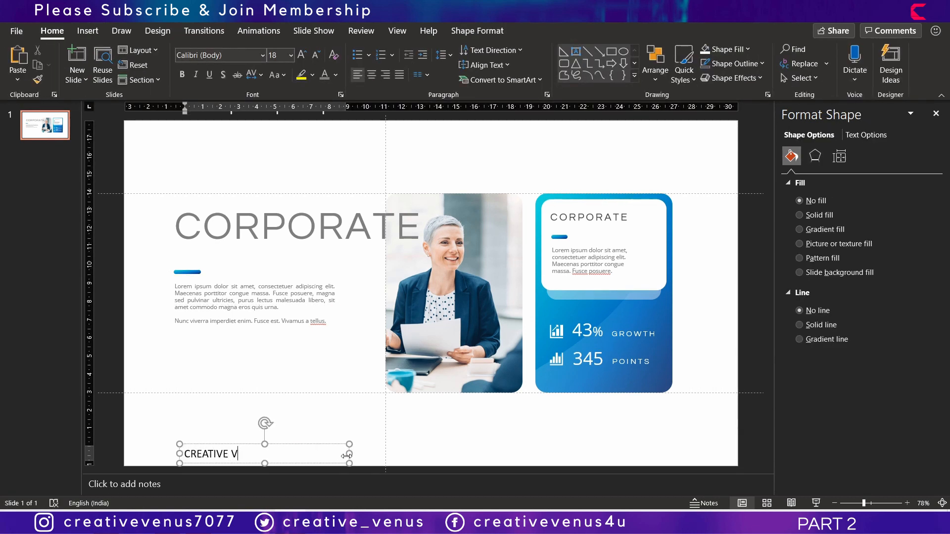
pyautogui.write('ENUS')
pyautogui.hotkey('ctrl', 'a')
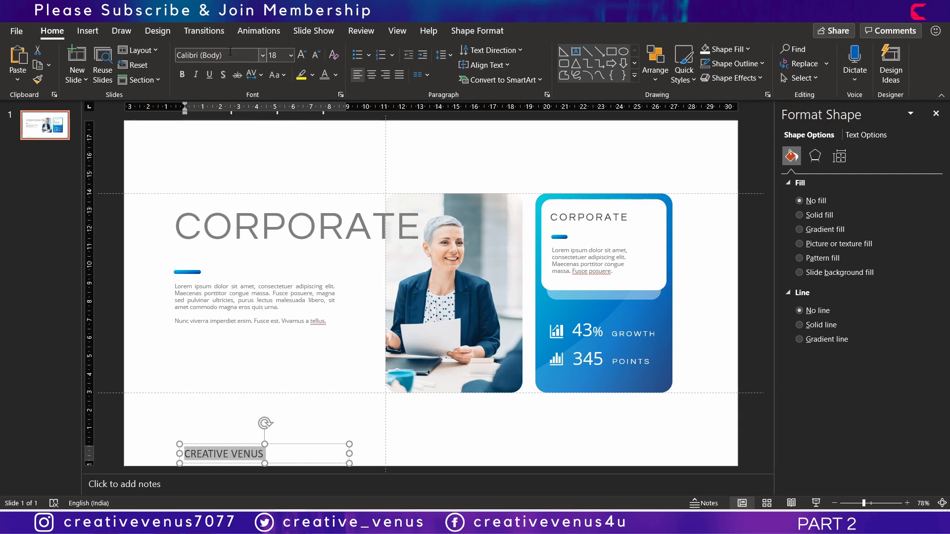
pyautogui.click(219, 56)
pyautogui.write('Questrial')
pyautogui.press('Return')
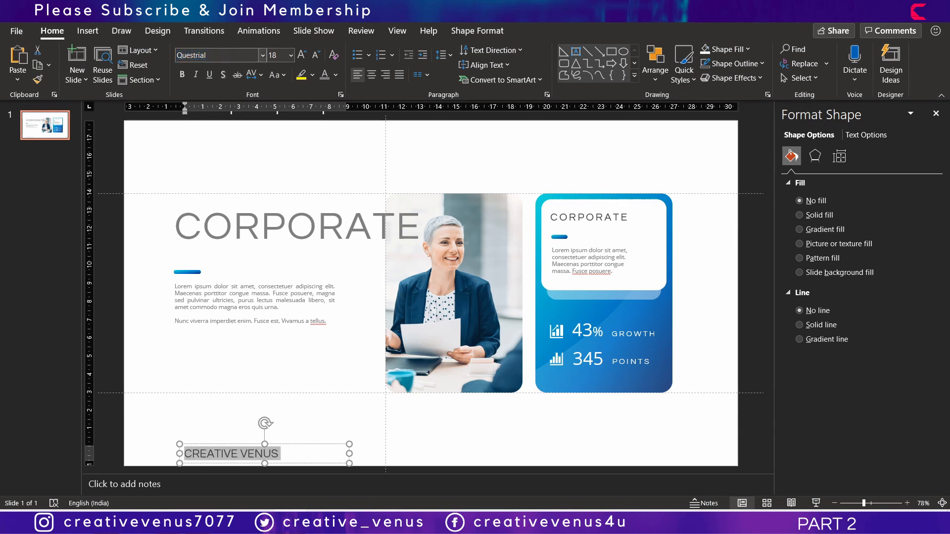
pyautogui.click(316, 54)
pyautogui.click(316, 55)
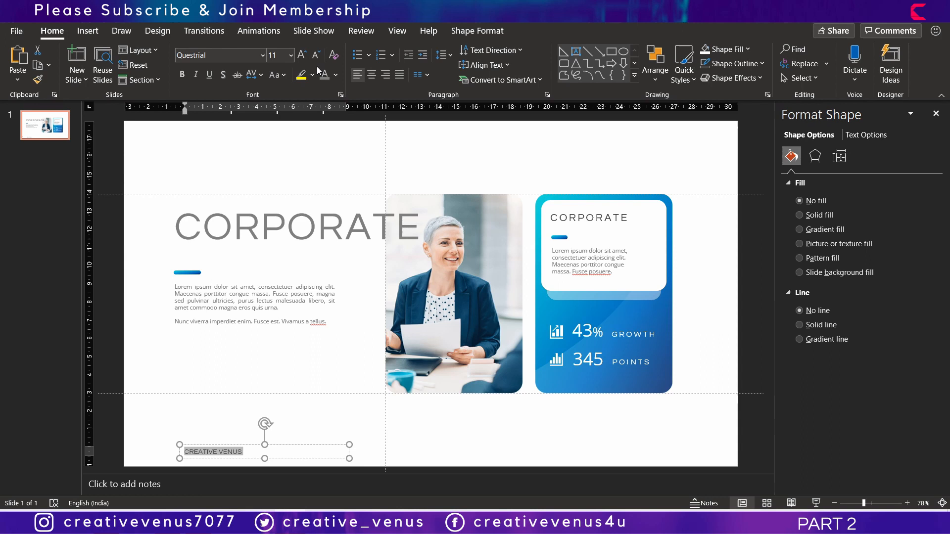
pyautogui.click(253, 74)
pyautogui.click(279, 160)
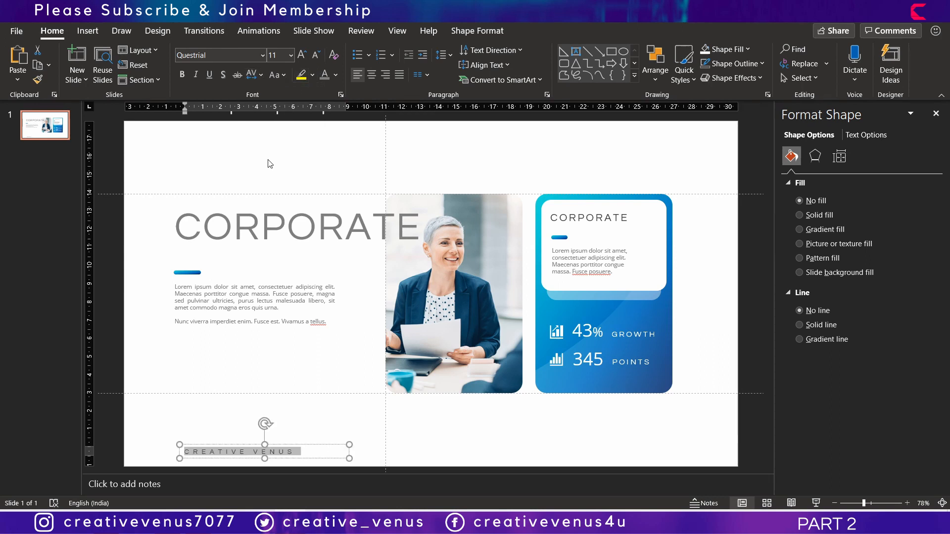
pyautogui.moveTo(290, 448)
pyautogui.mouseDown()
pyautogui.moveTo(282, 127)
pyautogui.moveTo(274, 129)
pyautogui.moveTo(284, 154)
pyautogui.mouseUp()
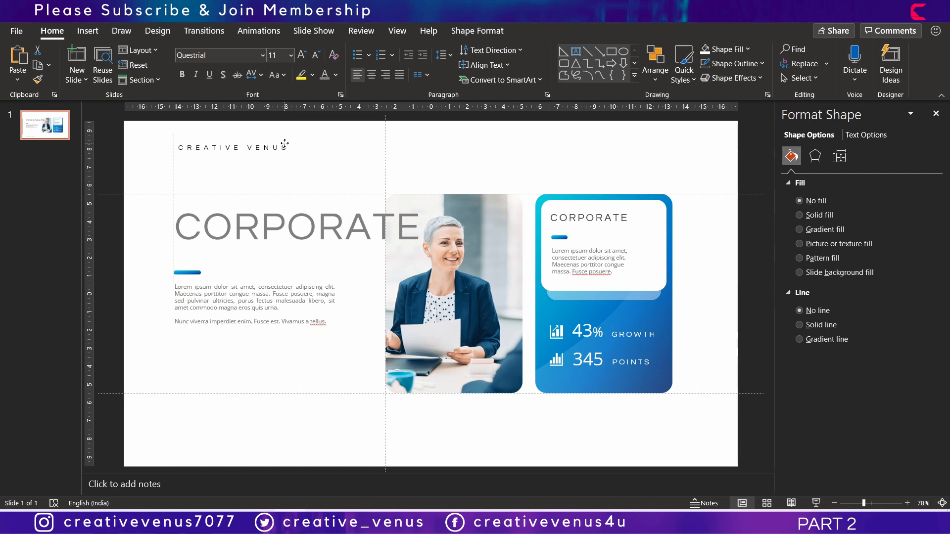
pyautogui.moveTo(284, 143); pyautogui.dragTo(285, 147)
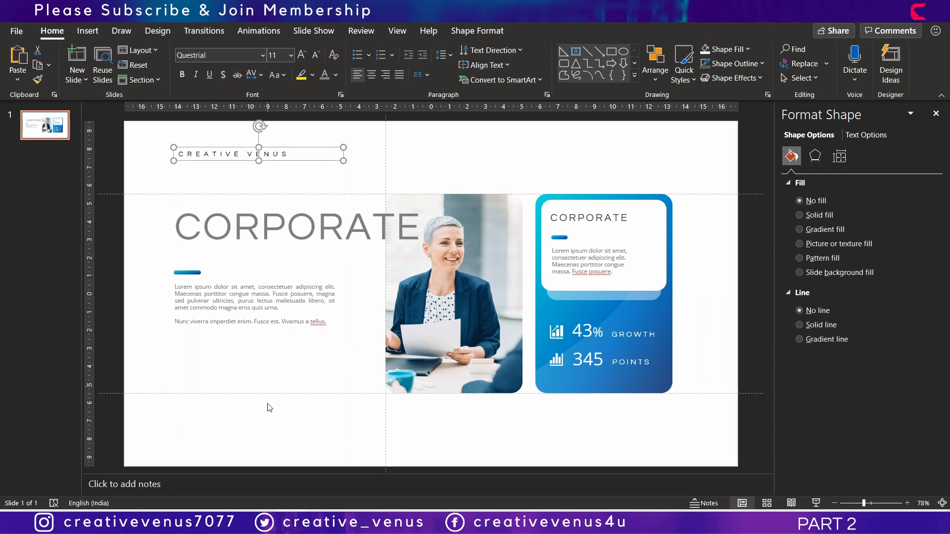
# Insert a new text box at the slide's top right for the page number.
pyautogui.click(265, 426)
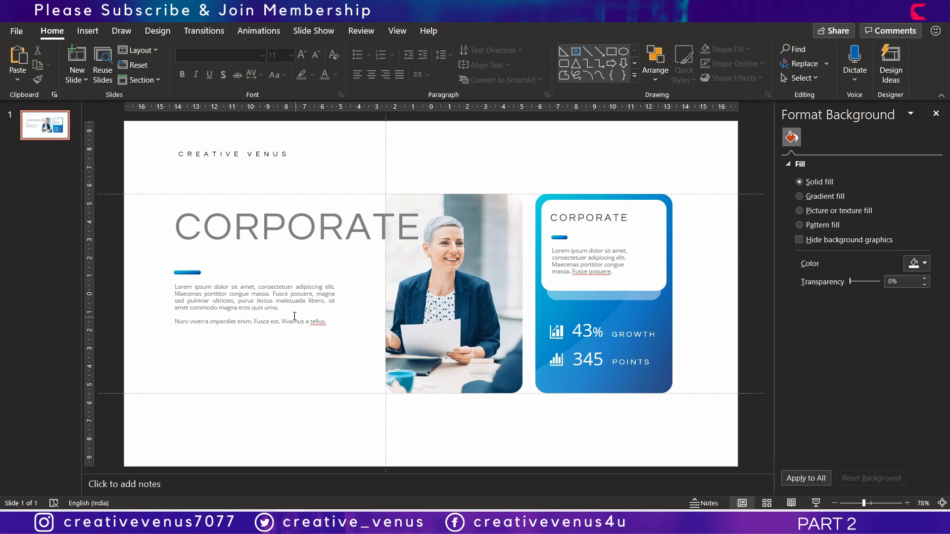
pyautogui.click(89, 33)
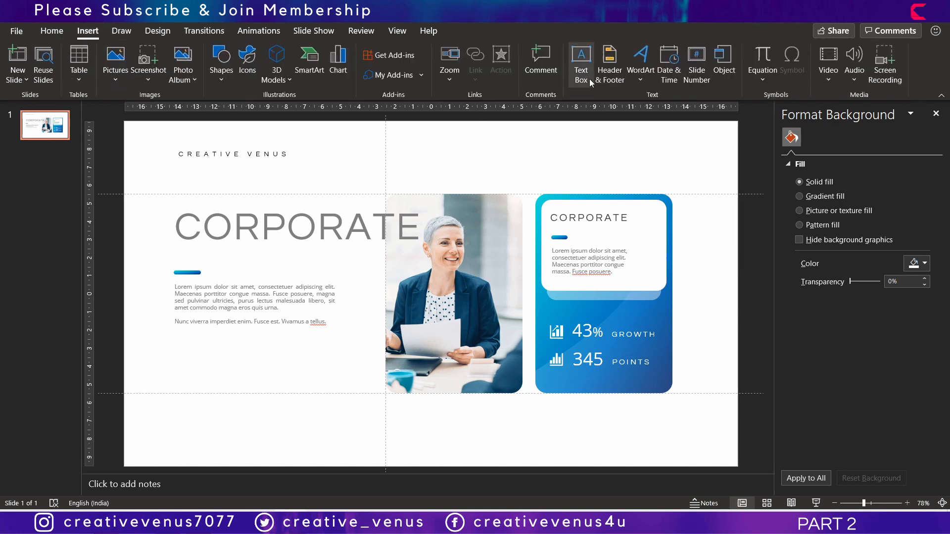
pyautogui.click(581, 63)
pyautogui.moveTo(585, 137); pyautogui.dragTo(666, 188)
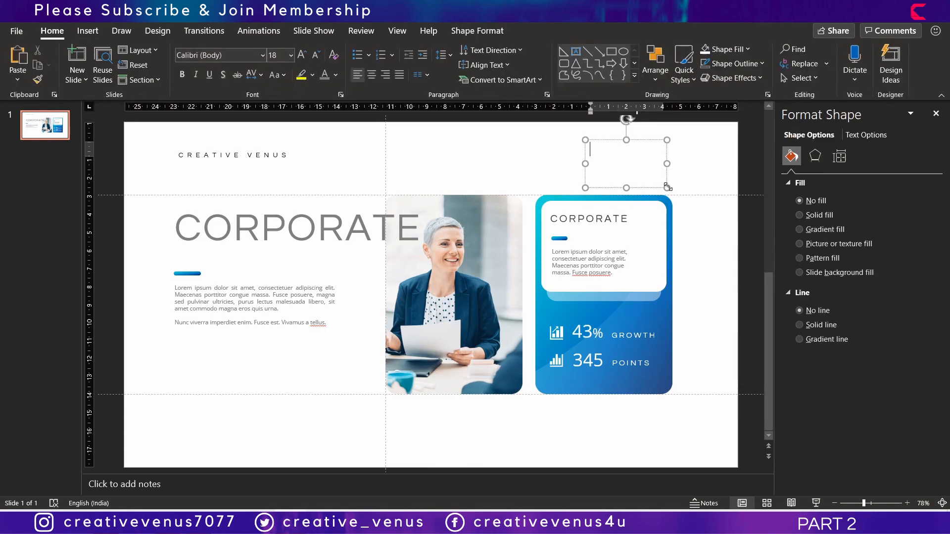
pyautogui.write('01')
# Make the 01 number Questrial, larger and right-aligned, sitting in the top-right corner.
pyautogui.hotkey('ctrl', 'a')
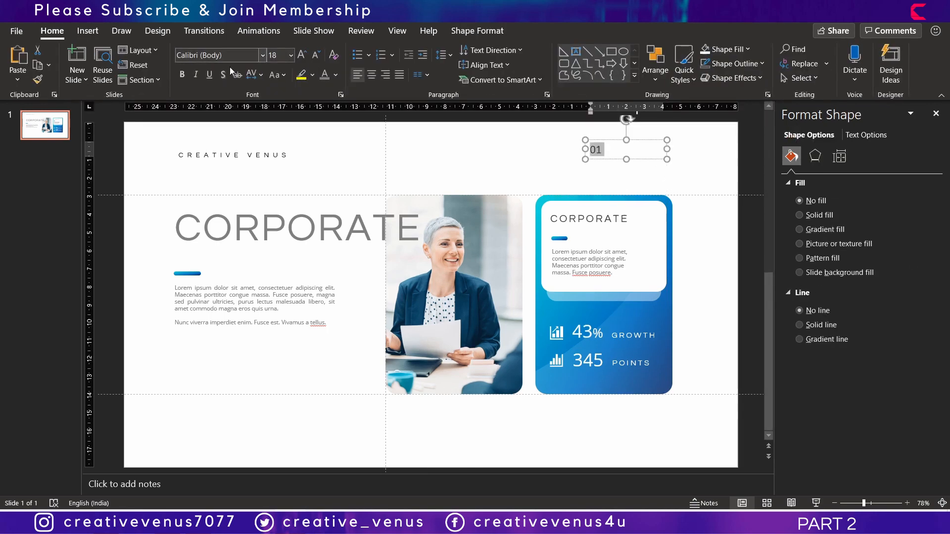
pyautogui.click(232, 57)
pyautogui.write('Q')
pyautogui.press('Return')
pyautogui.click(303, 54)
pyautogui.click(302, 55)
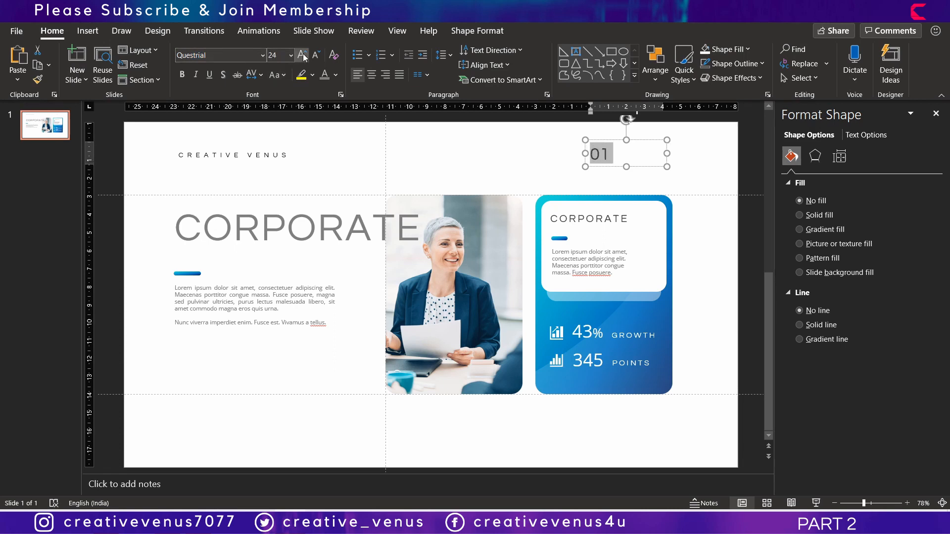
pyautogui.click(302, 55)
pyautogui.click(302, 53)
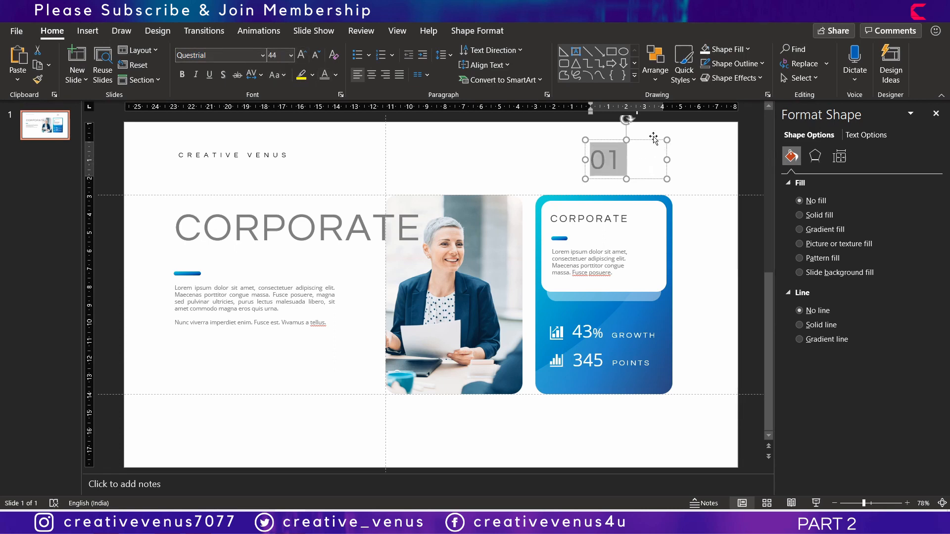
pyautogui.hotkey('ctrl', 'r')
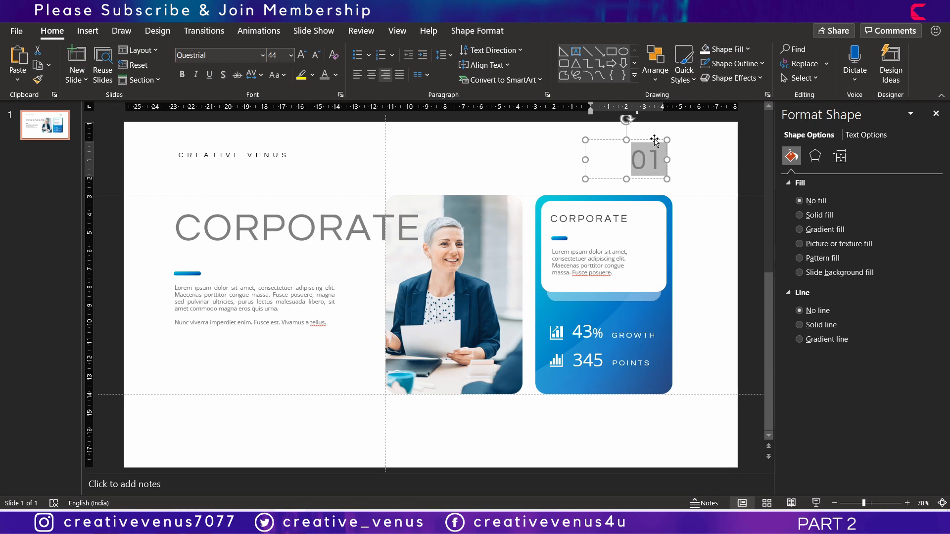
pyautogui.moveTo(654, 142); pyautogui.dragTo(658, 136)
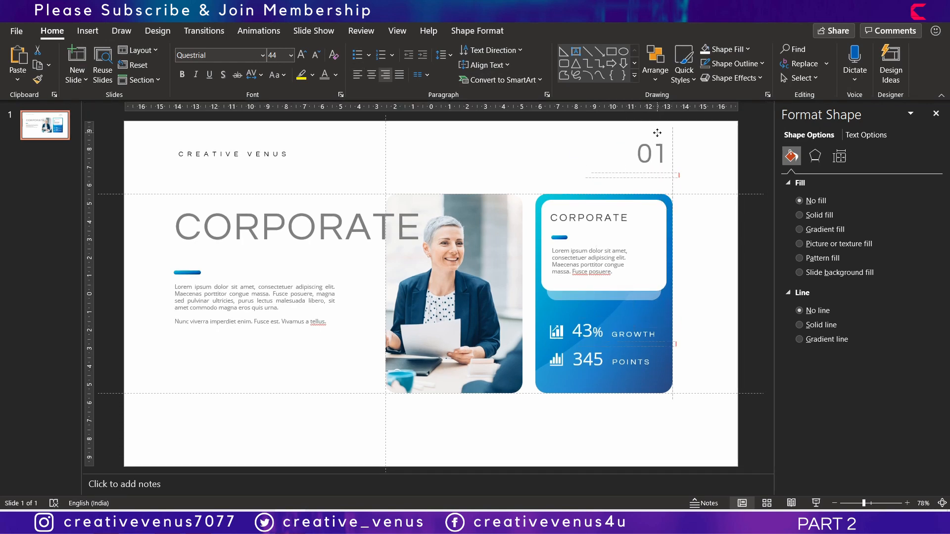
pyautogui.moveTo(658, 136); pyautogui.dragTo(658, 135)
# Move the 01 number down to the slide's bottom-right corner and deselect it.
pyautogui.click(712, 431)
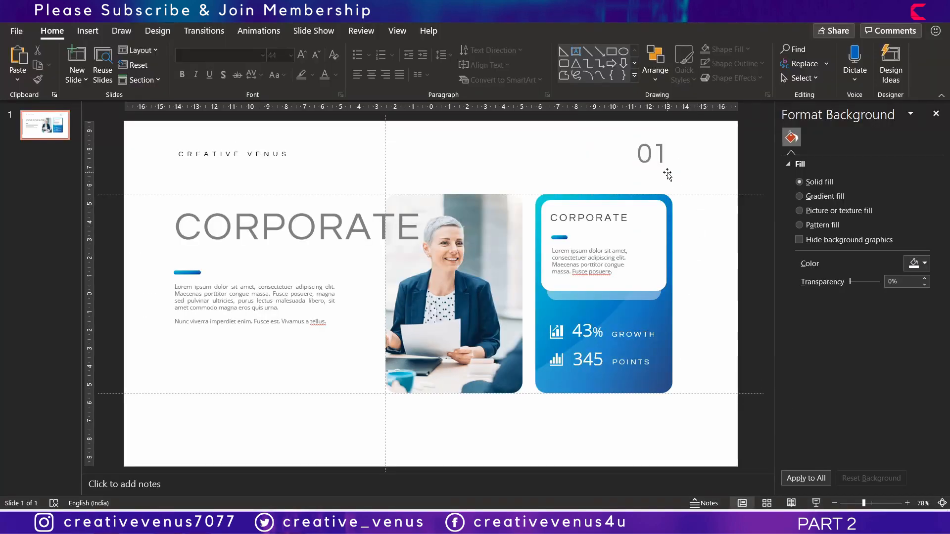
pyautogui.click(657, 156)
pyautogui.moveTo(656, 173); pyautogui.dragTo(653, 451)
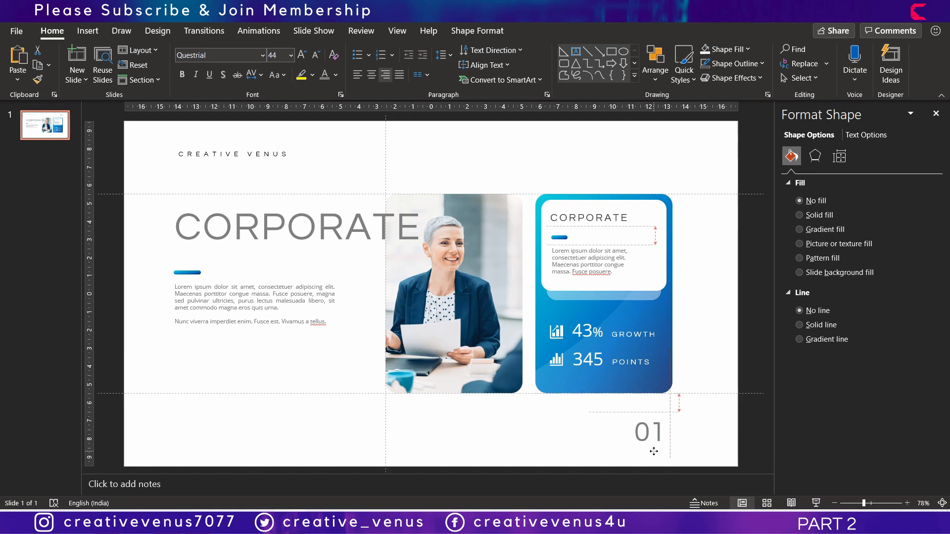
pyautogui.click(554, 457)
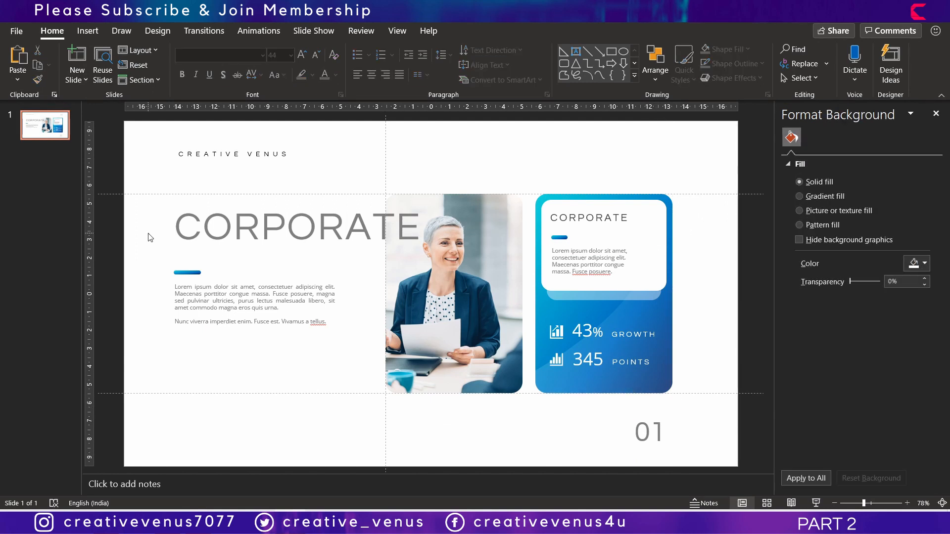
pyautogui.click(39, 130)
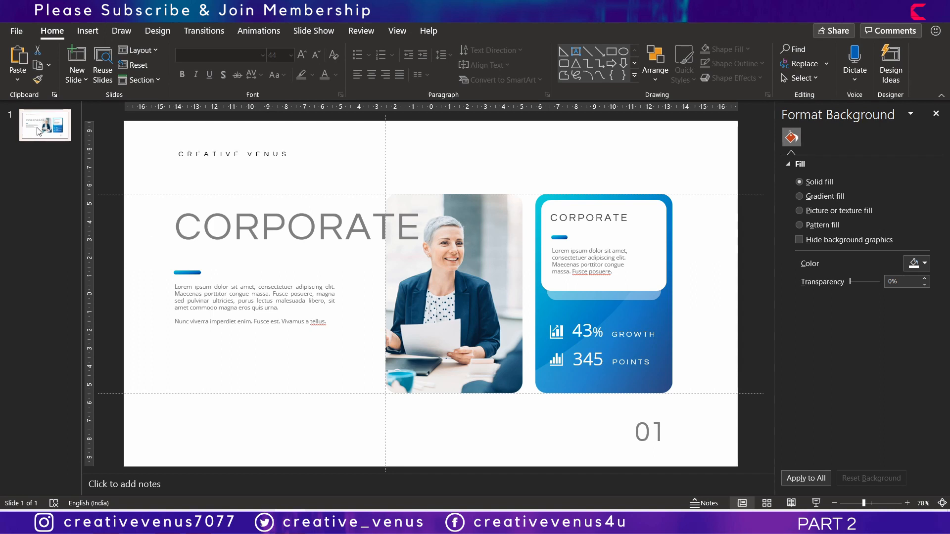
# Insert a new blank slide and move it to the front of the deck.
pyautogui.rightClick(38, 130)
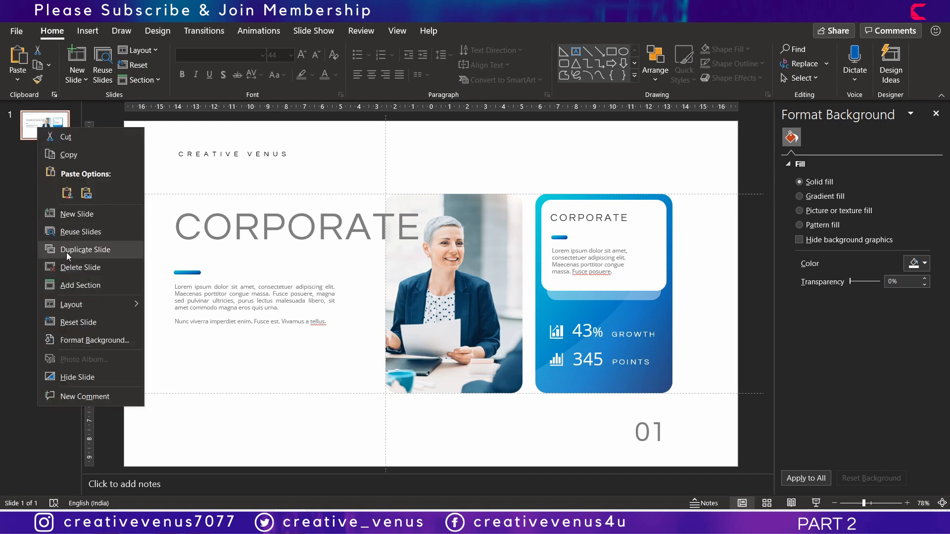
pyautogui.click(8, 224)
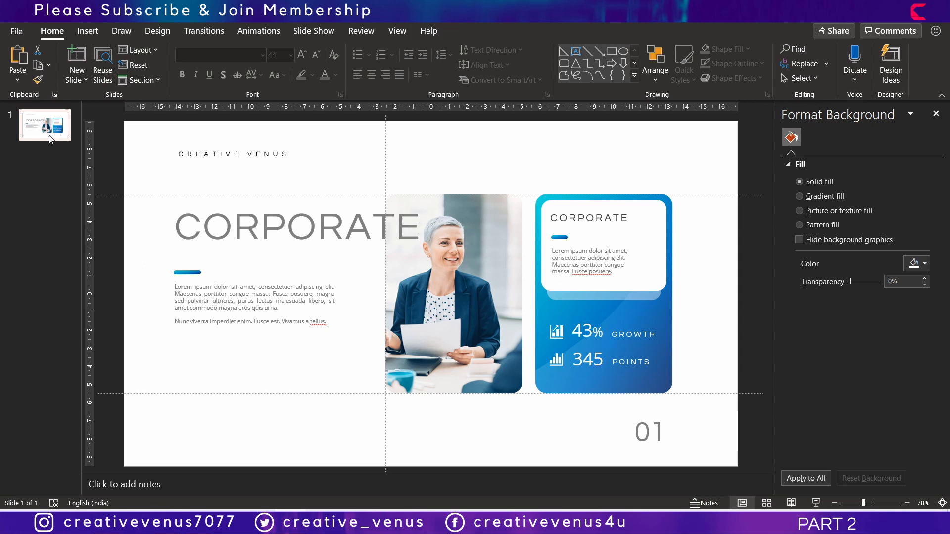
pyautogui.press('Return')
pyautogui.moveTo(43, 156); pyautogui.dragTo(42, 118)
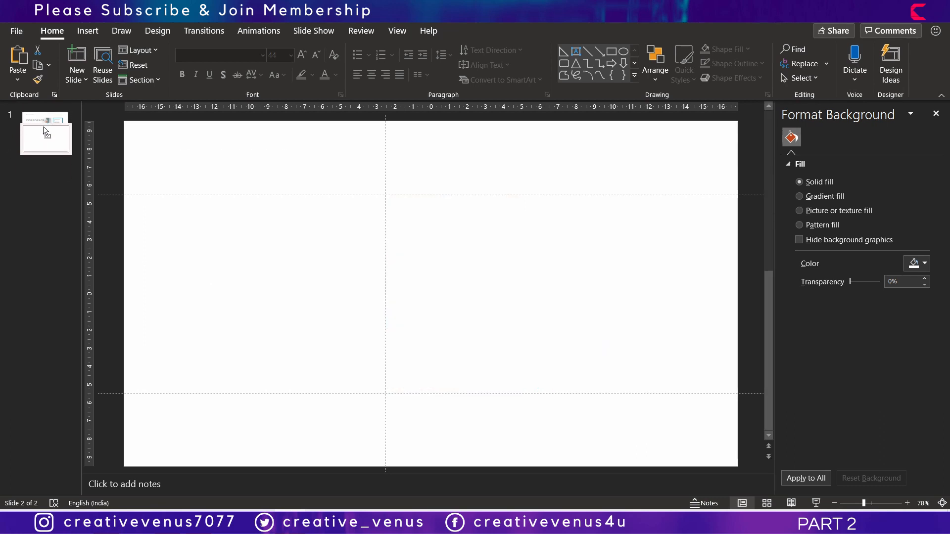
# Draw a large text box listing CORPORATE, ANALYTICS, INTELLIGENCE, MARKETING, INVESTMENT, RESULTS, one per line.
pyautogui.click(88, 31)
pyautogui.click(581, 66)
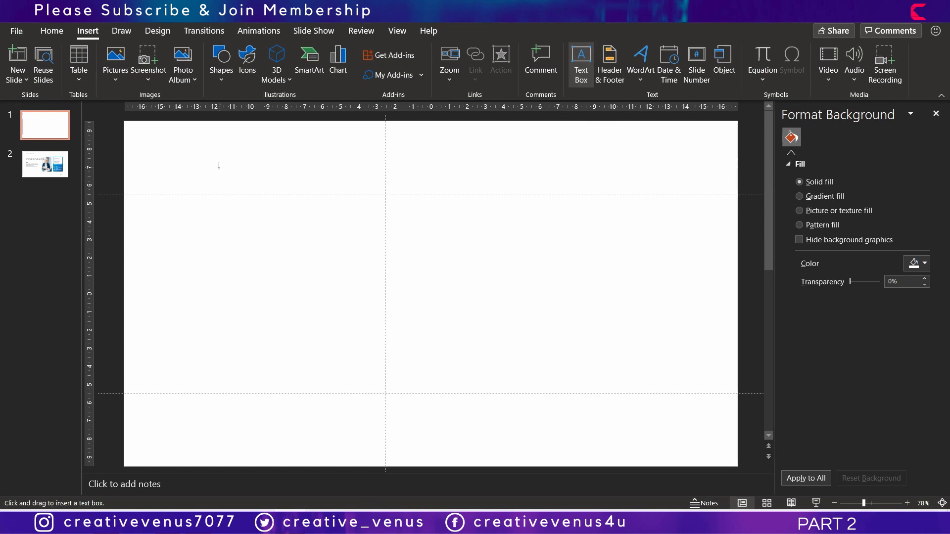
pyautogui.moveTo(218, 167); pyautogui.dragTo(610, 399)
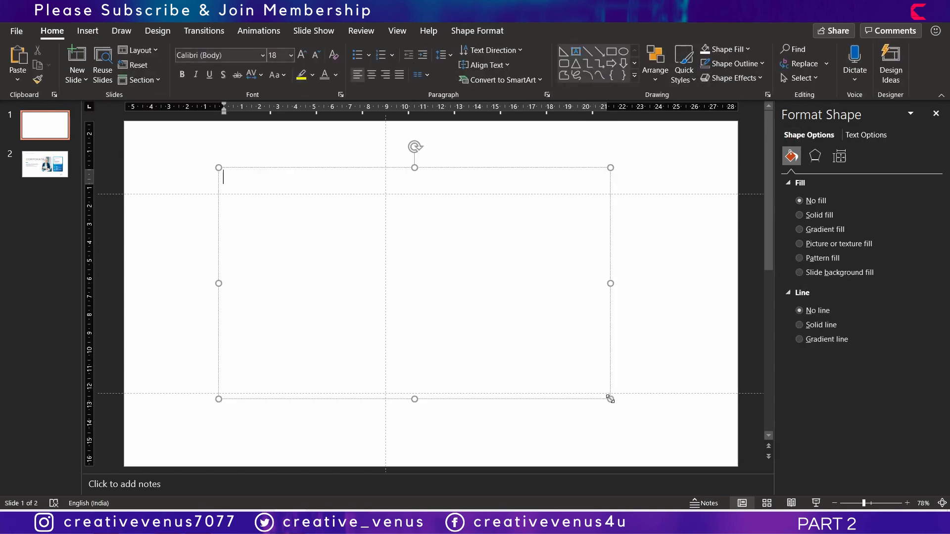
pyautogui.write('cORP')
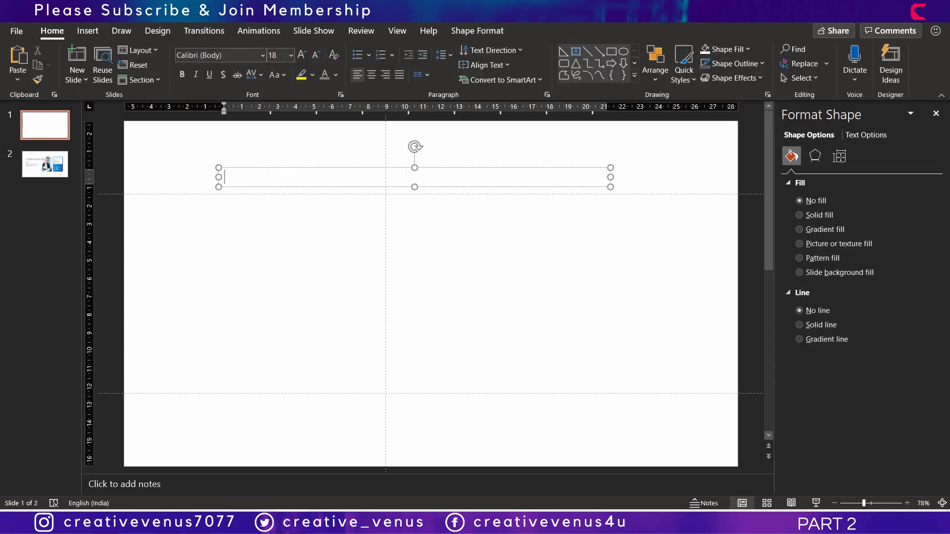
pyautogui.write('RPORATE')
pyautogui.press('Return')
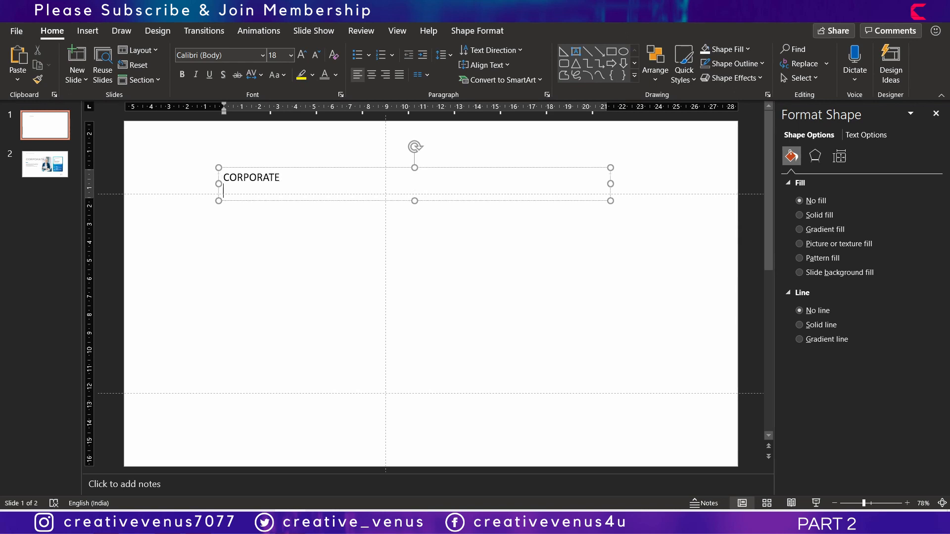
pyautogui.write('AN')
pyautogui.write('ALYTICS')
pyautogui.press('Return')
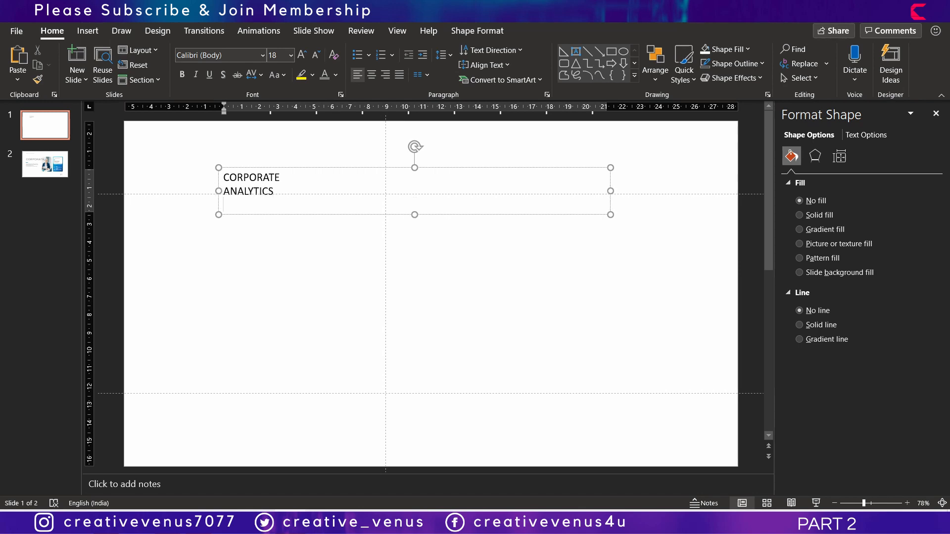
pyautogui.write('INTELLIGENC')
pyautogui.write('E')
pyautogui.press('Return')
pyautogui.write('MARKETI')
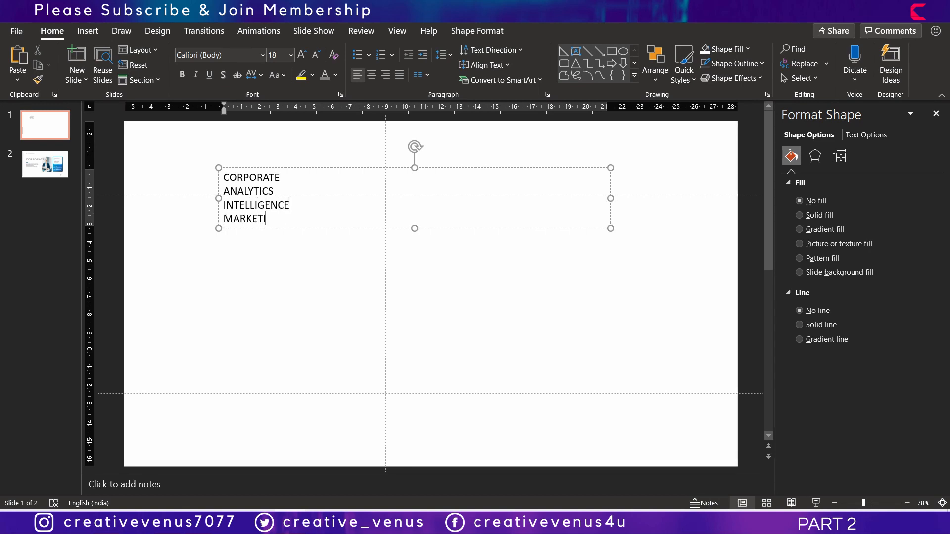
pyautogui.write('NG')
pyautogui.press('Return')
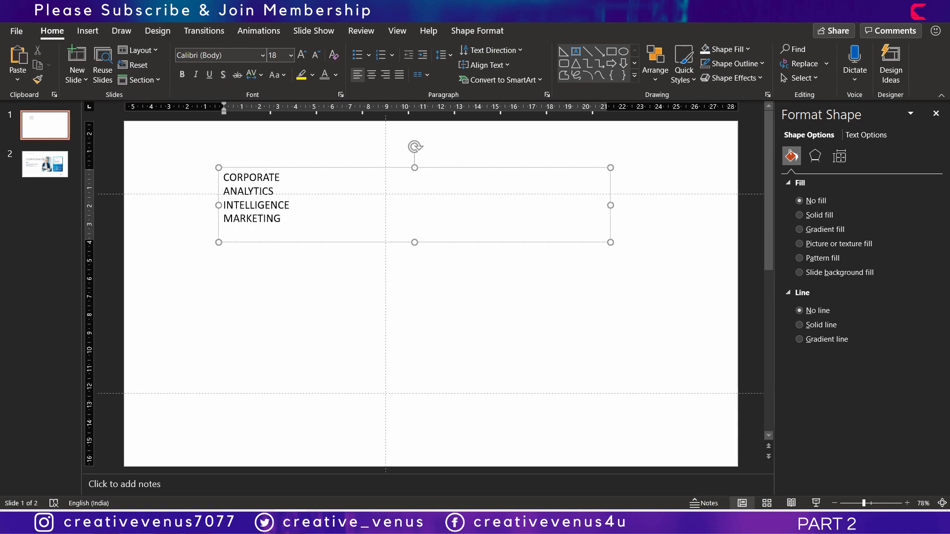
pyautogui.write('INVEST')
pyautogui.press('BackSpace')
pyautogui.write('MENT')
pyautogui.press('Return')
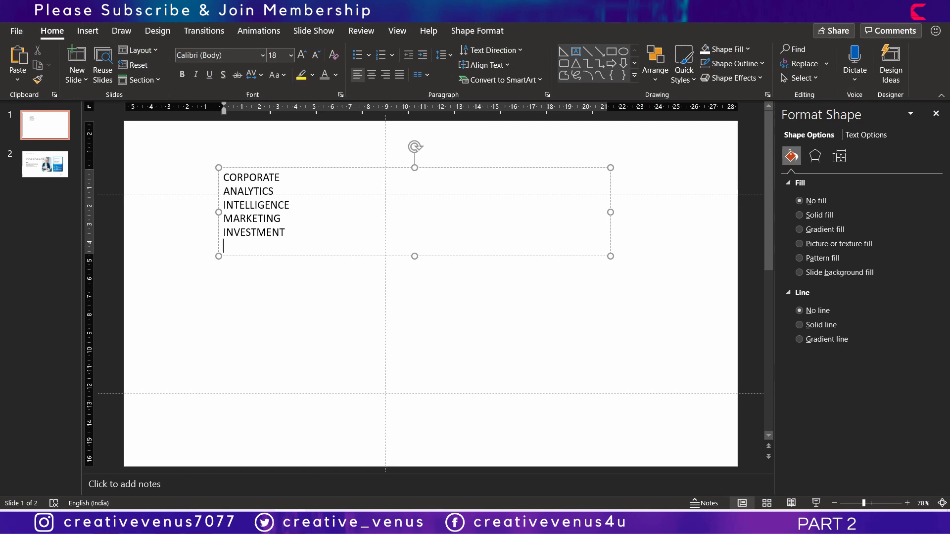
pyautogui.write('RESULTS')
pyautogui.press('Return')
pyautogui.write('THANKYOU')
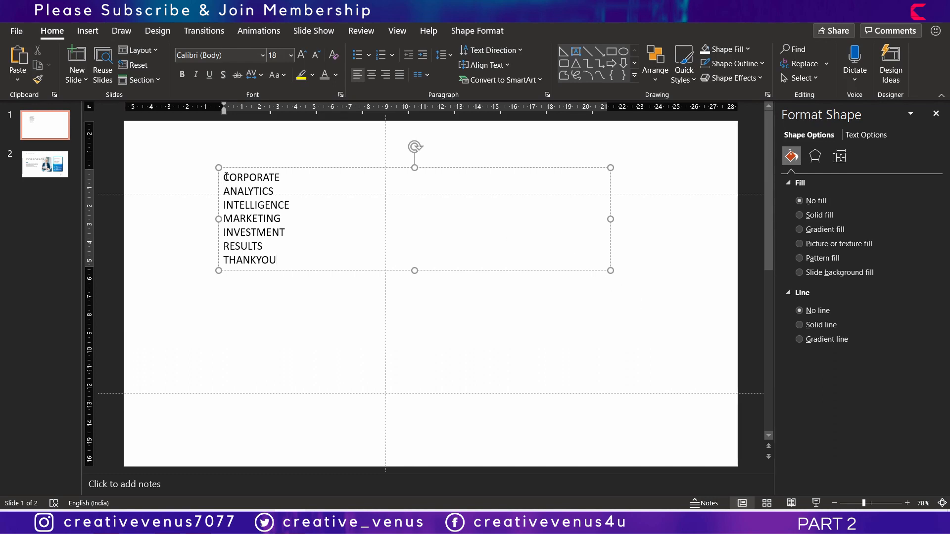
# Add COVER SLIDE at the top and THANK YOU at the bottom, separated by blank lines.
pyautogui.press('Return')
pyautogui.write('COVER SLIDE')
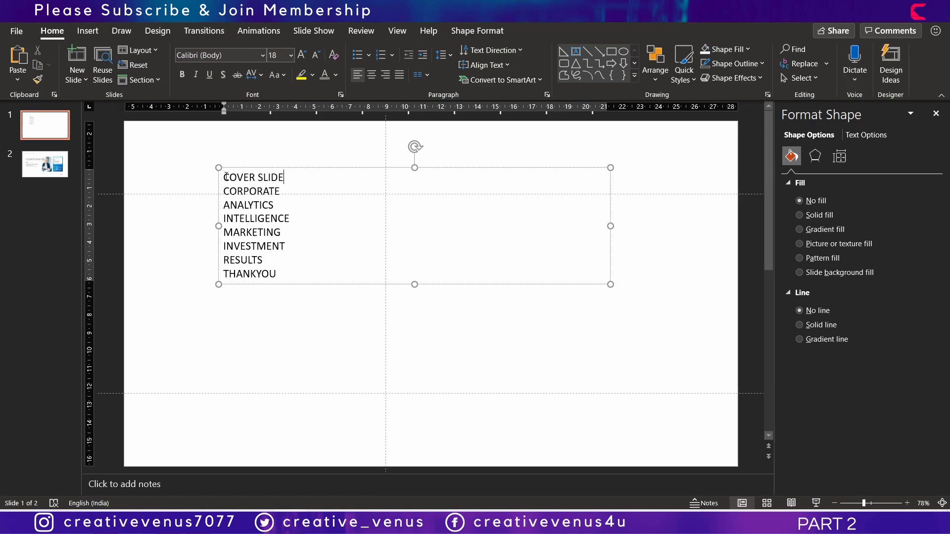
pyautogui.press('Return')
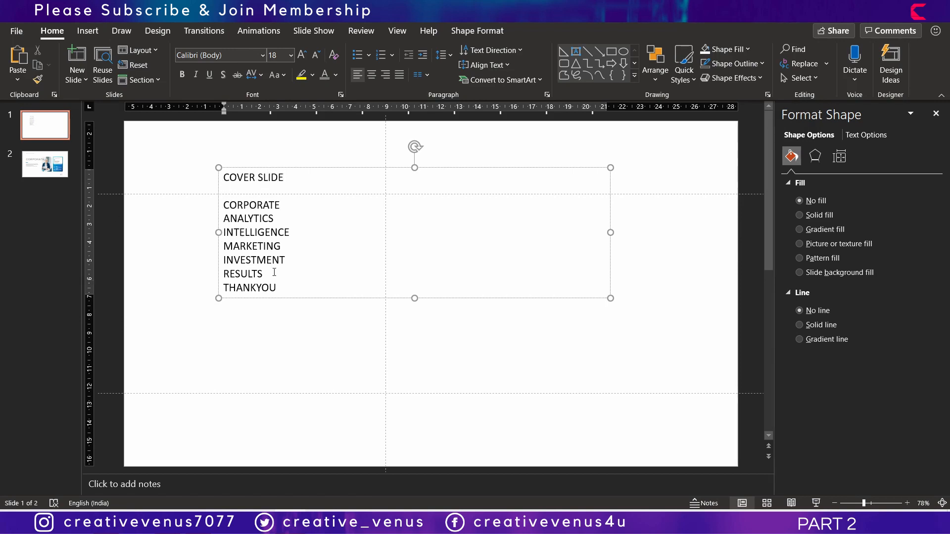
pyautogui.press('Return')
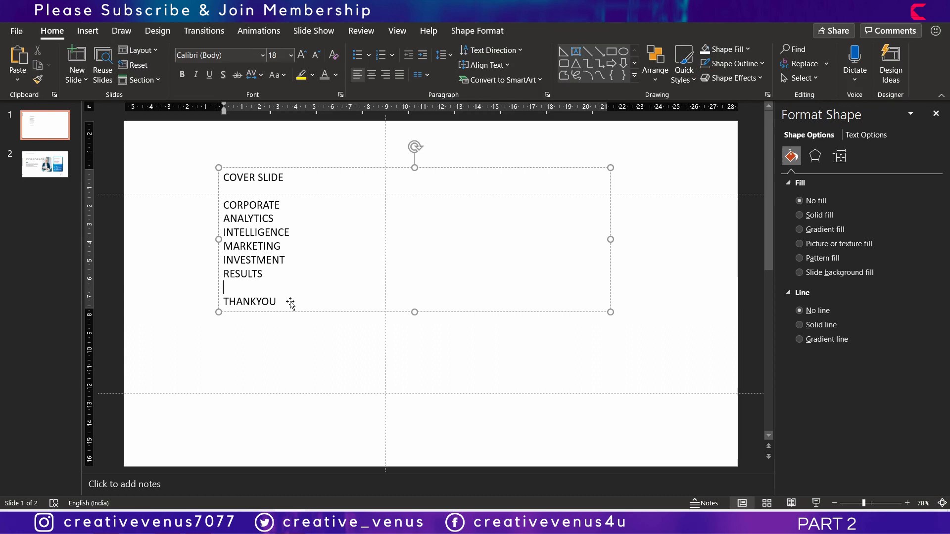
pyautogui.click(261, 299)
# Duplicate the CORPORATE slide and return to the second slide.
pyautogui.click(238, 369)
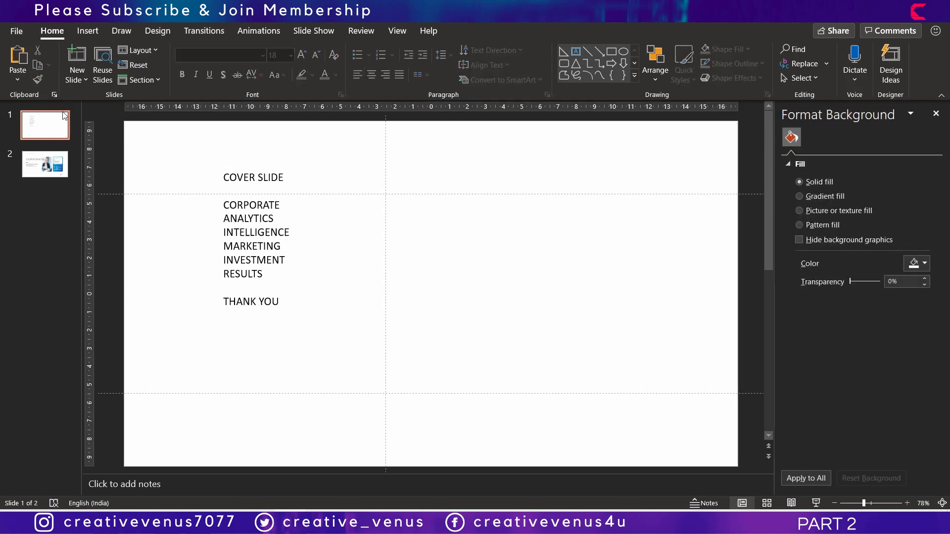
pyautogui.rightClick(42, 163)
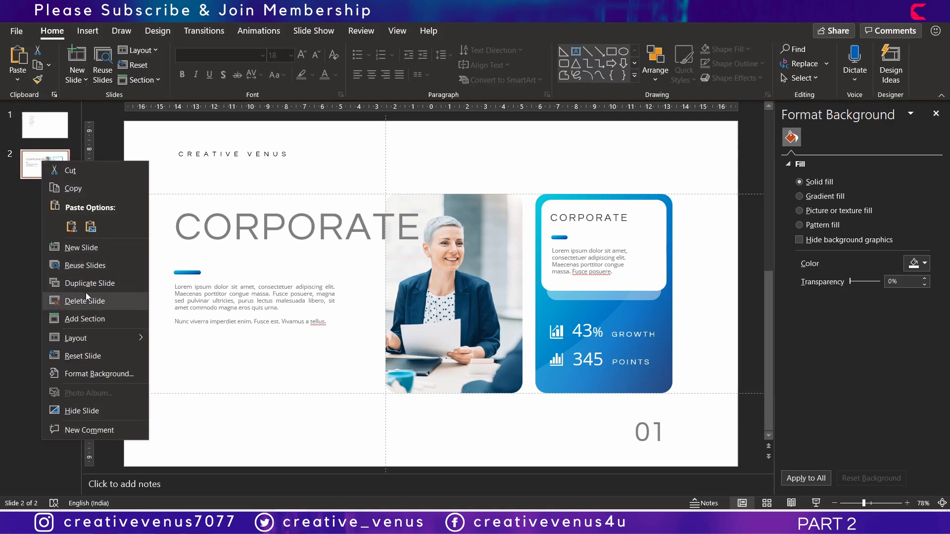
pyautogui.click(86, 283)
pyautogui.click(45, 160)
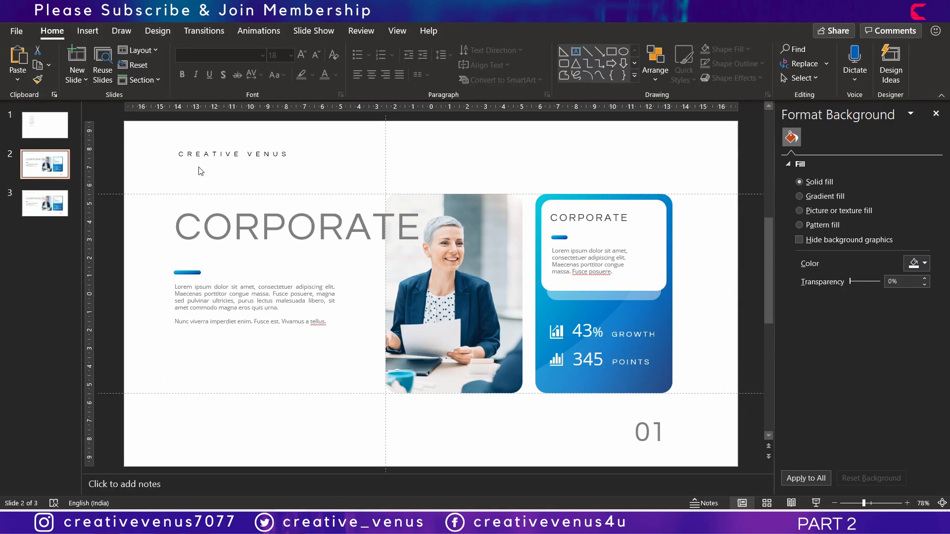
pyautogui.rightClick(717, 378)
pyautogui.click(441, 460)
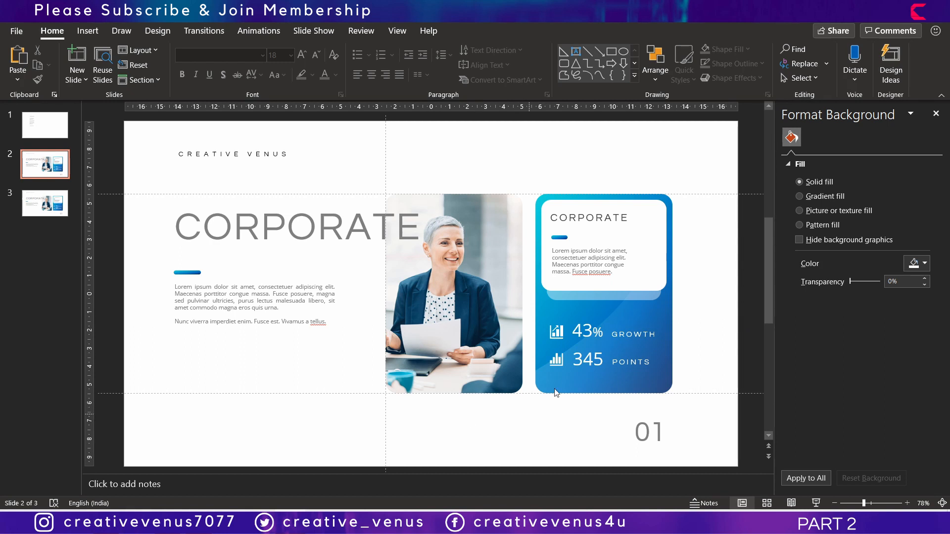
# Delete the blue gradient card, widen the meeting photo rightward and reset its fill offsets to 0%.
pyautogui.moveTo(527, 414); pyautogui.dragTo(741, 152)
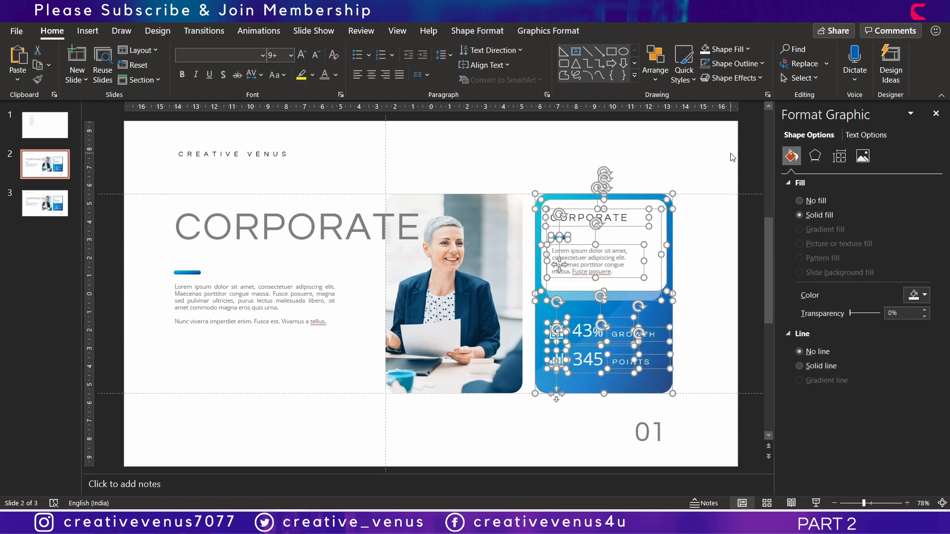
pyautogui.press('Delete')
pyautogui.click(509, 256)
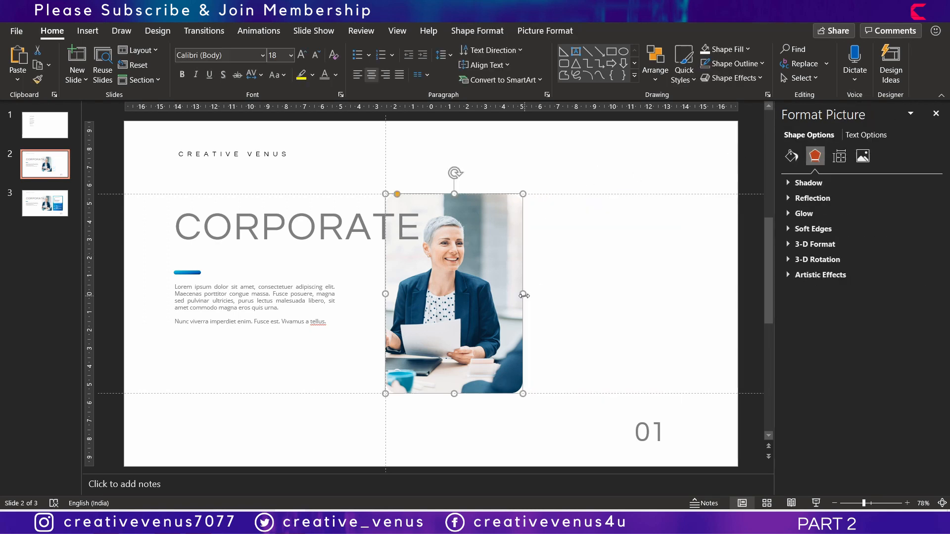
pyautogui.moveTo(524, 295); pyautogui.dragTo(672, 296)
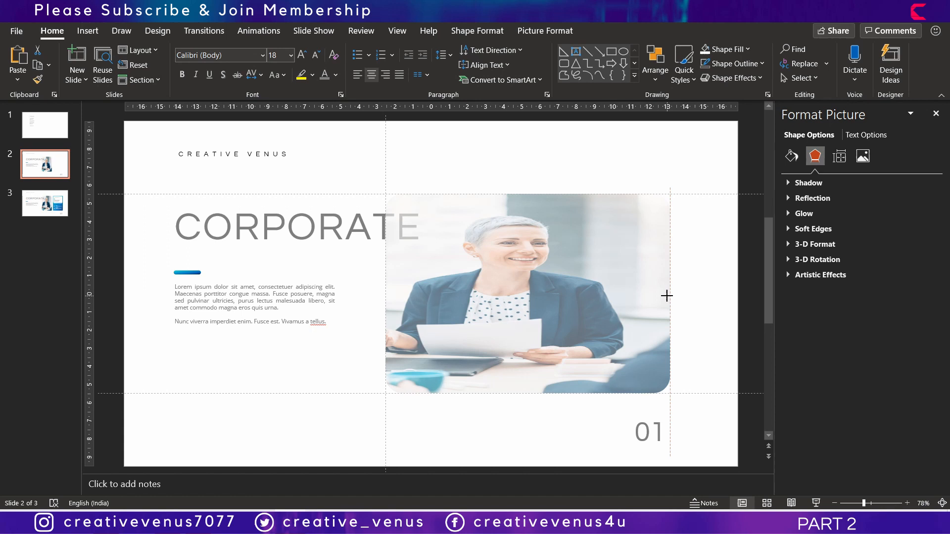
pyautogui.click(792, 156)
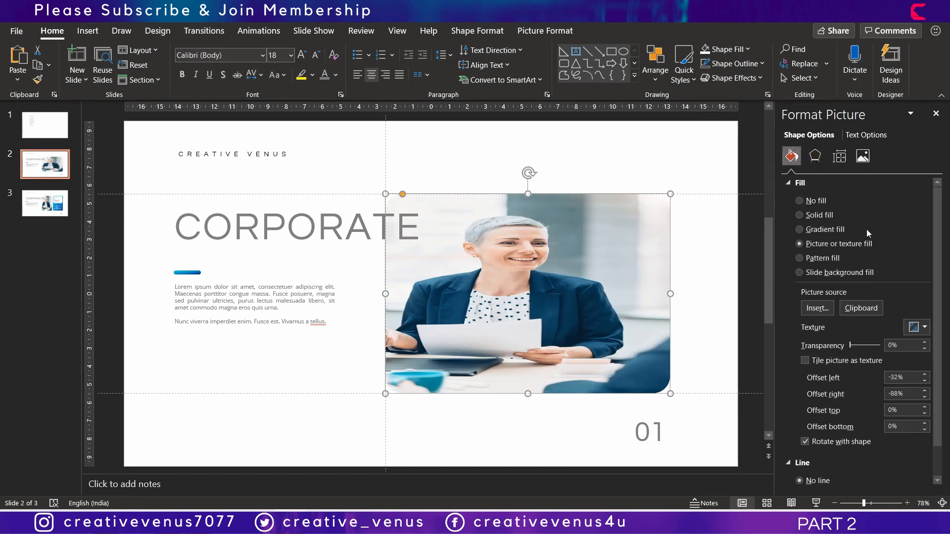
pyautogui.doubleClick(896, 377)
pyautogui.write('0')
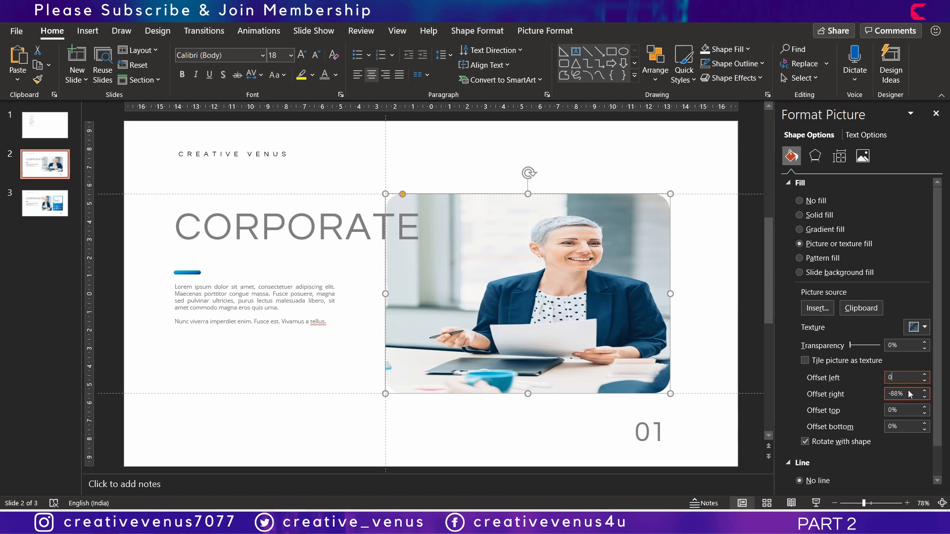
pyautogui.write('0')
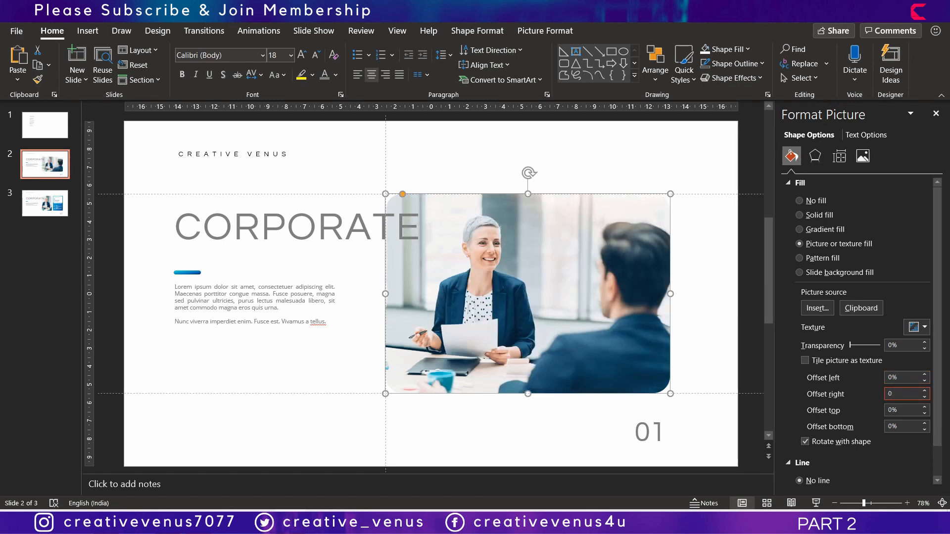
# Fill the rounded shape with a stock open-office image found by searching CORPORATE.
pyautogui.click(817, 308)
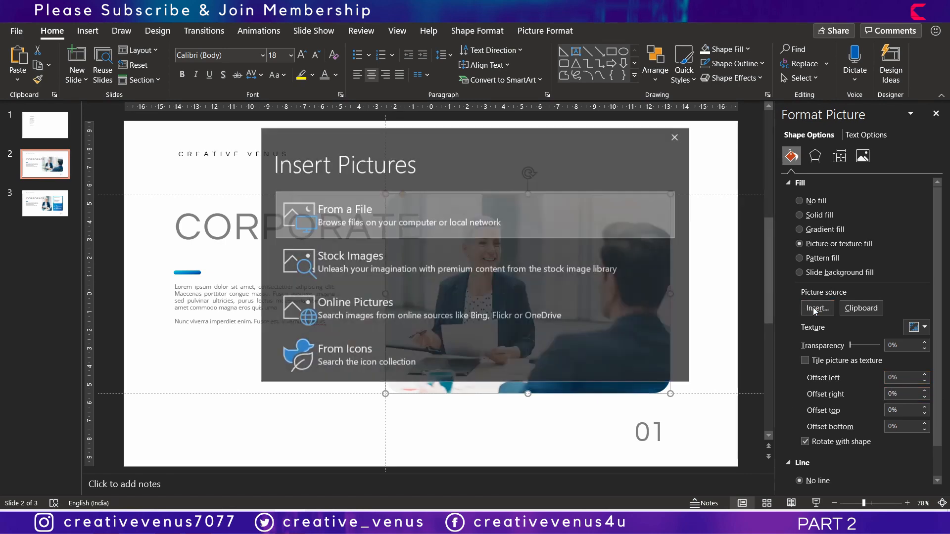
pyautogui.click(351, 260)
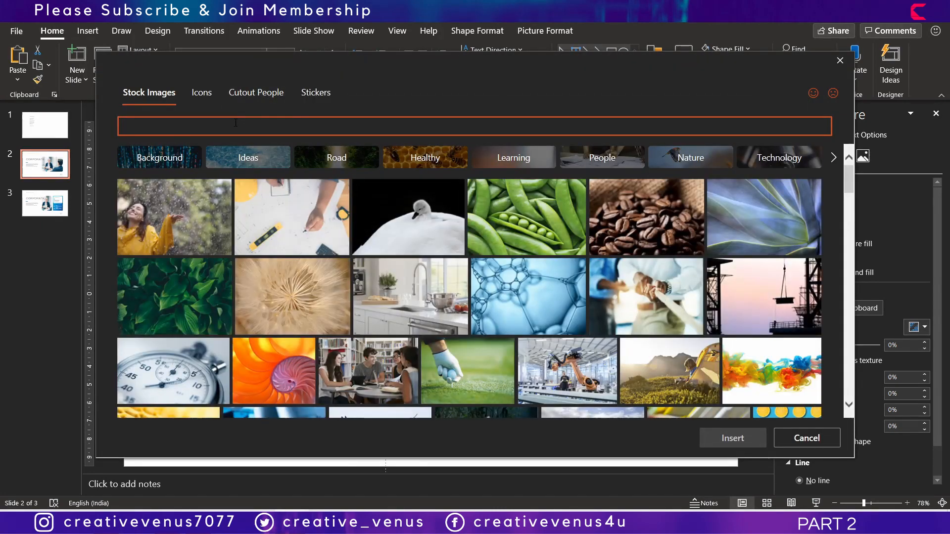
pyautogui.write('PIC')
pyautogui.press('BackSpace')
pyautogui.press('BackSpace')
pyautogui.press('BackSpace')
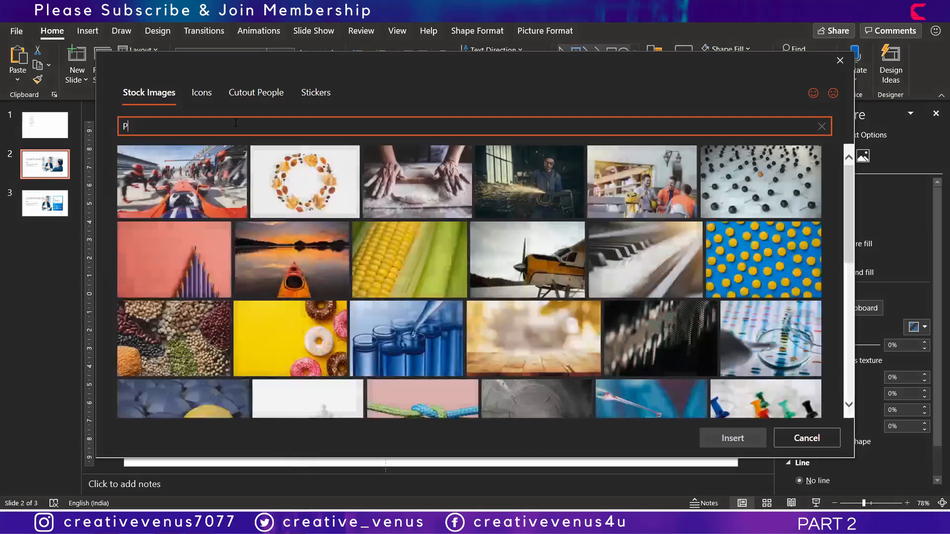
pyautogui.write('CORPORATE')
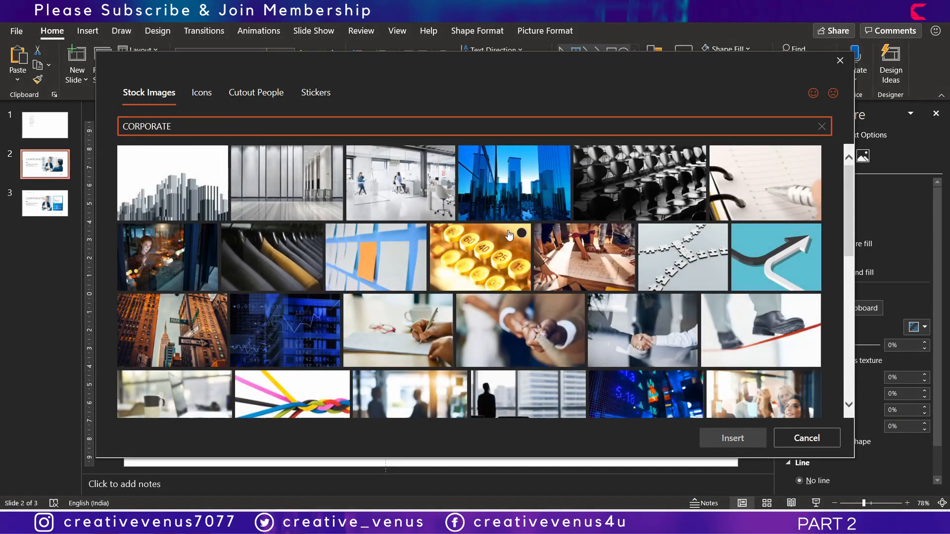
pyautogui.click(414, 194)
pyautogui.click(732, 438)
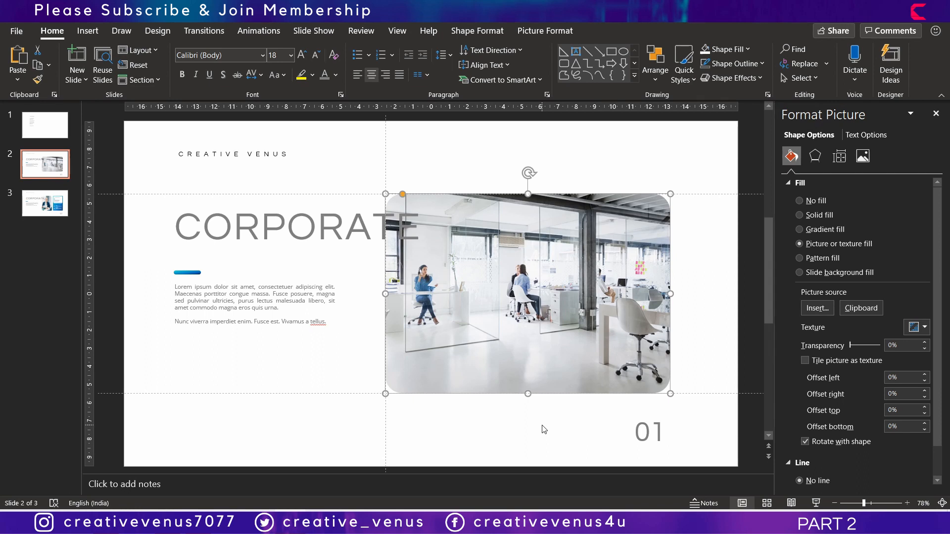
# Reframe the office photo with Offset left -6% and Offset right -9%.
pyautogui.moveTo(385, 293); pyautogui.dragTo(357, 291)
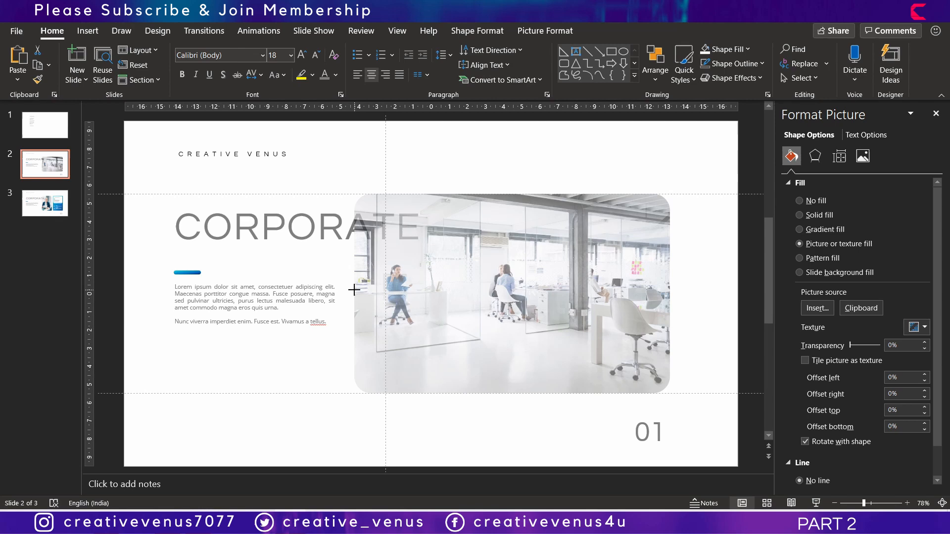
pyautogui.moveTo(361, 290); pyautogui.dragTo(386, 290)
pyautogui.click(925, 380)
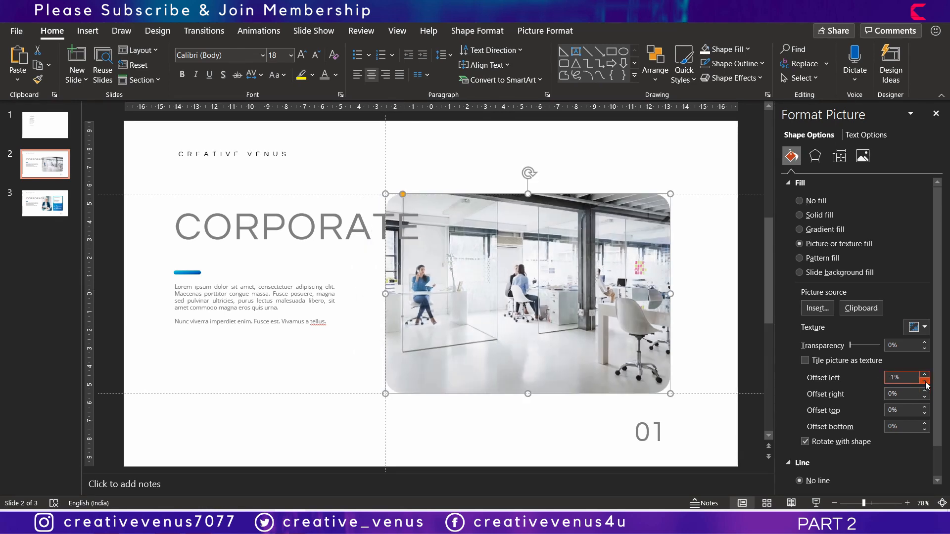
pyautogui.doubleClick(925, 380)
pyautogui.click(925, 381)
pyautogui.click(925, 397)
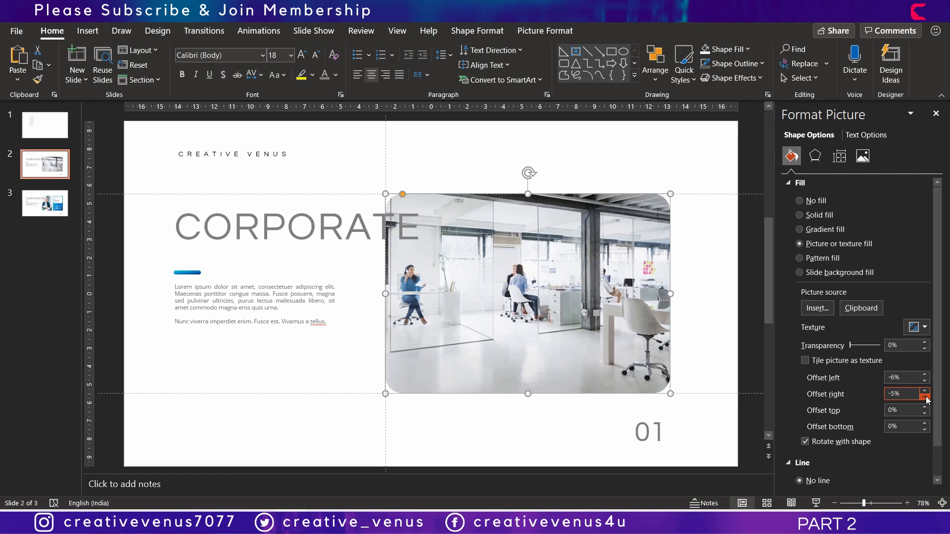
pyautogui.doubleClick(925, 397)
pyautogui.doubleClick(925, 397)
pyautogui.click(926, 397)
pyautogui.doubleClick(925, 397)
pyautogui.click(548, 432)
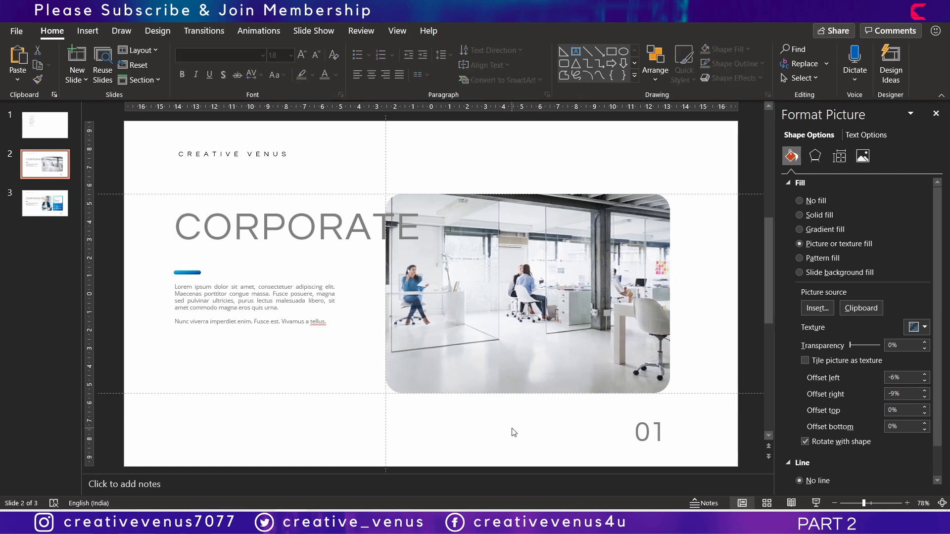
pyautogui.doubleClick(306, 224)
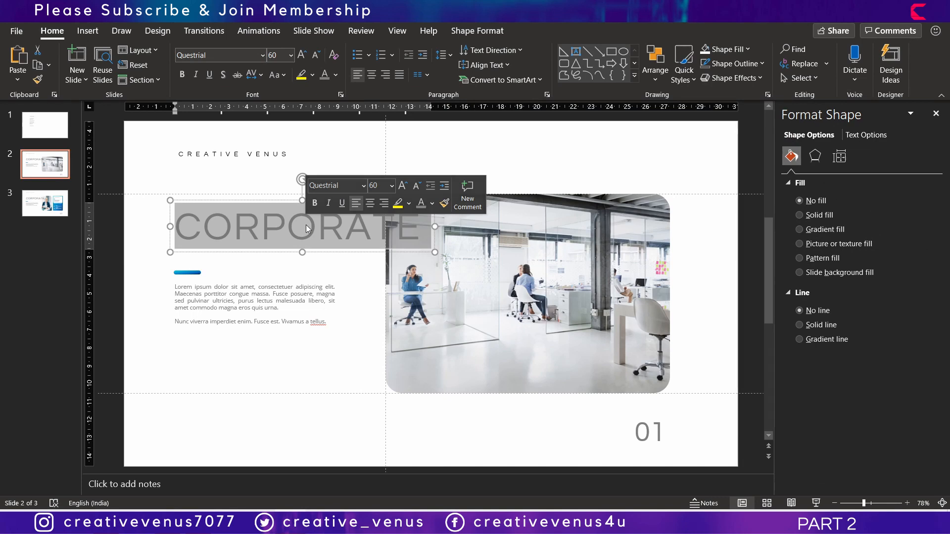
# Delete the lorem ipsum paragraph and the small blue bar under the title.
pyautogui.click(238, 327)
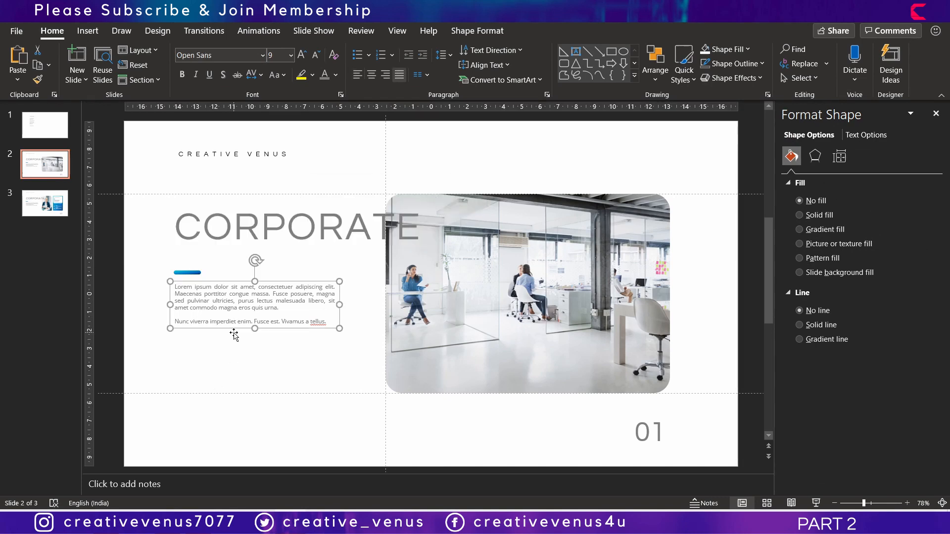
pyautogui.press('Delete')
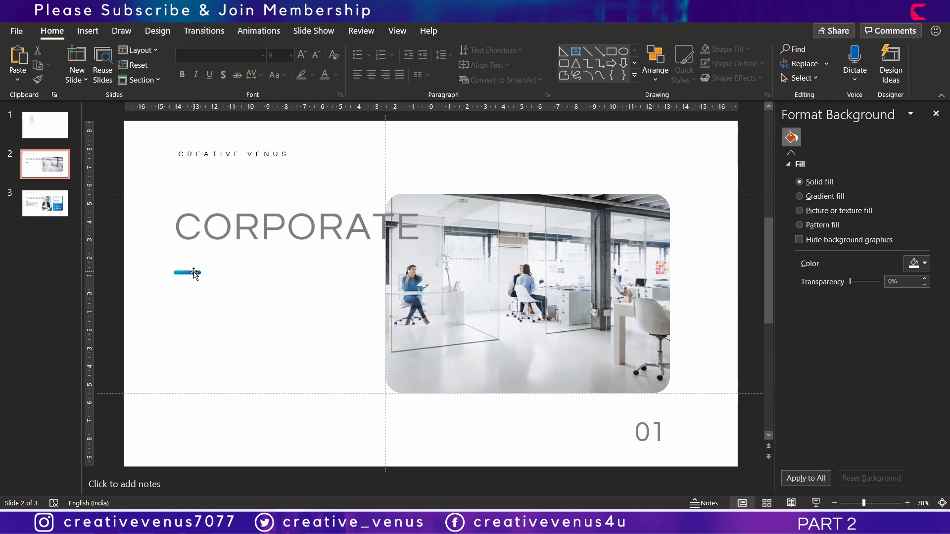
pyautogui.click(187, 273)
pyautogui.press('Delete')
# Retitle the slide BUSINESS PRESENTATION on two lines and replace 01 with COVER.
pyautogui.click(239, 225)
pyautogui.doubleClick(239, 226)
pyautogui.write('B')
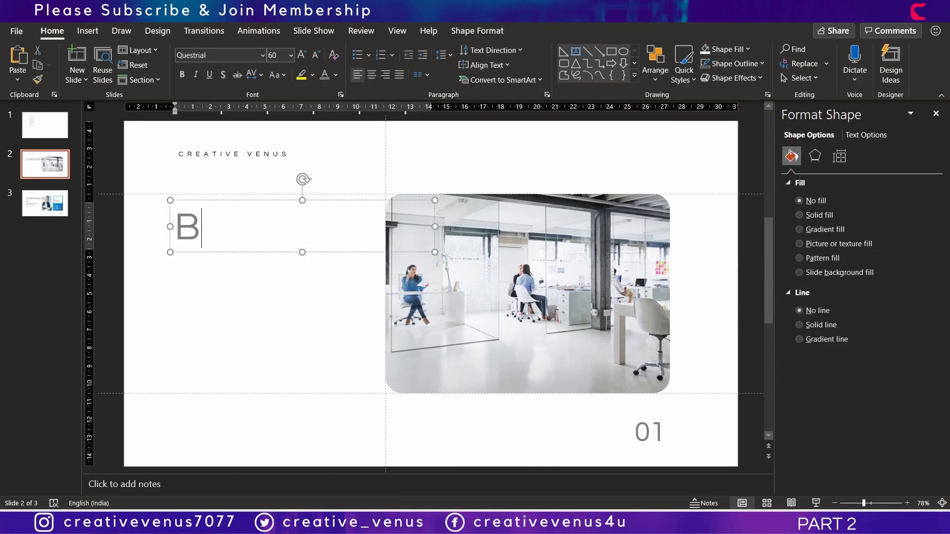
pyautogui.write('USINESS')
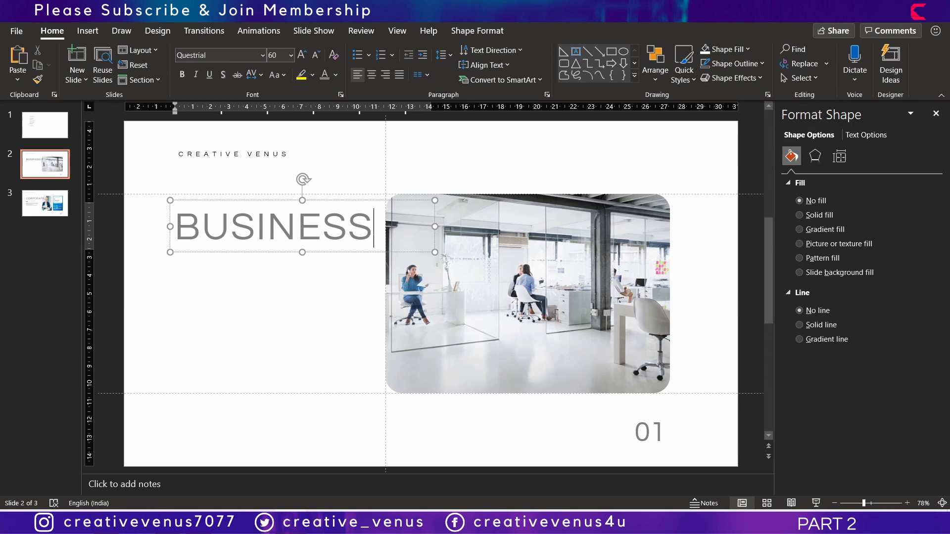
pyautogui.press('Return')
pyautogui.write('PRE')
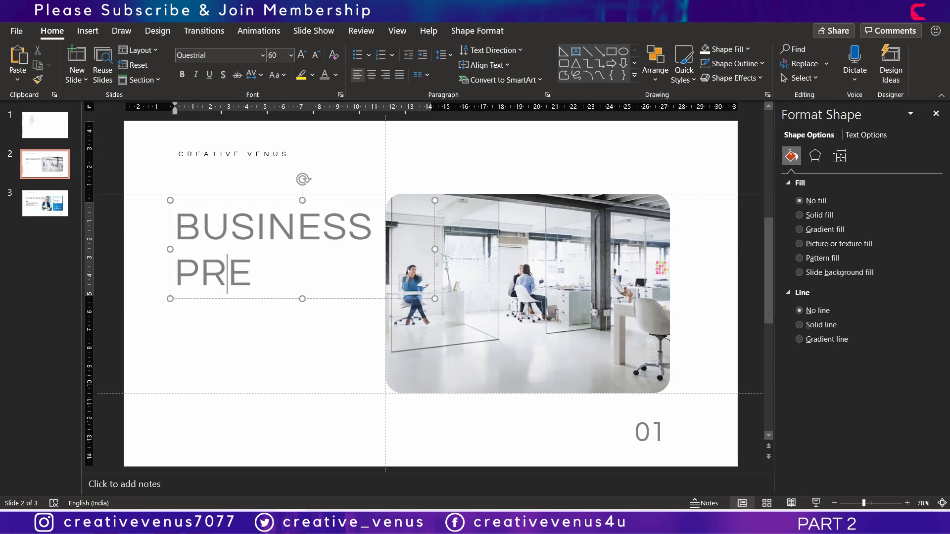
pyautogui.write('SENTATION')
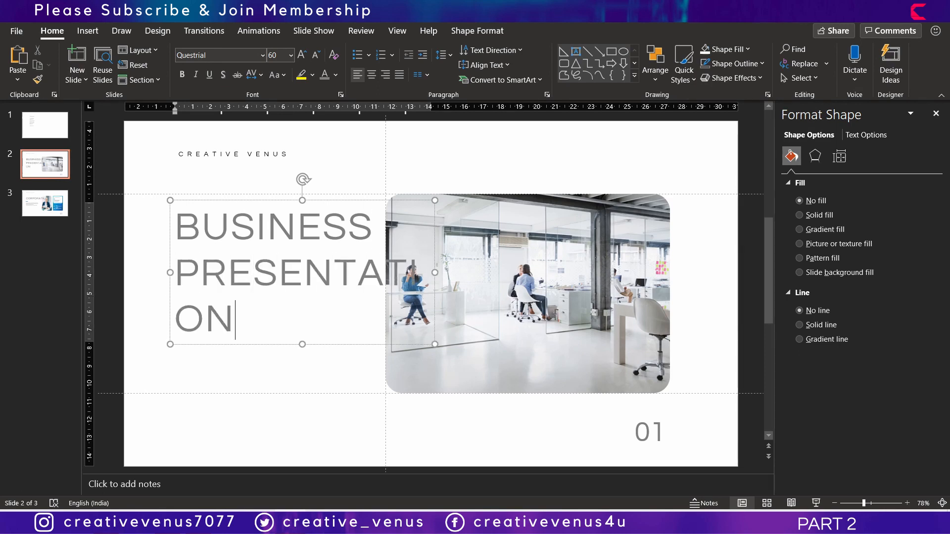
pyautogui.doubleClick(655, 431)
pyautogui.write('COV')
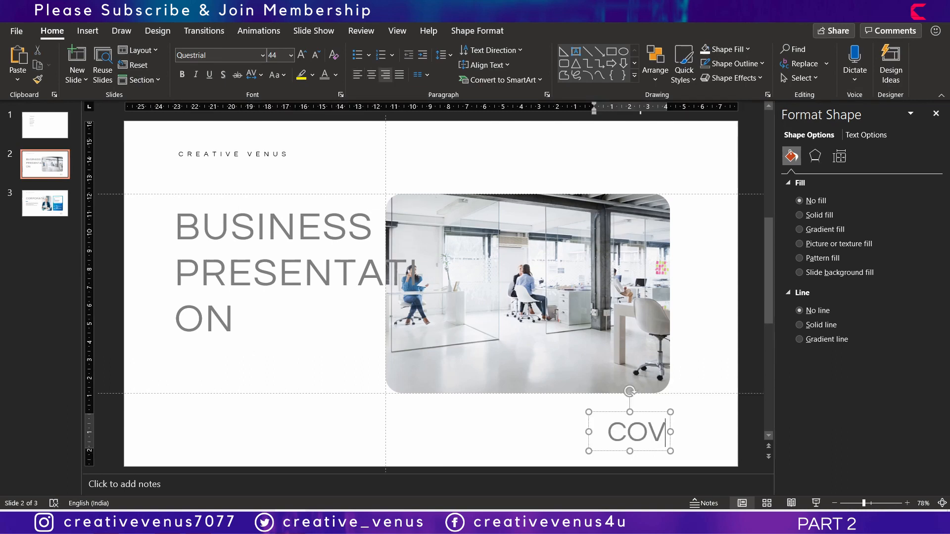
pyautogui.write('ER')
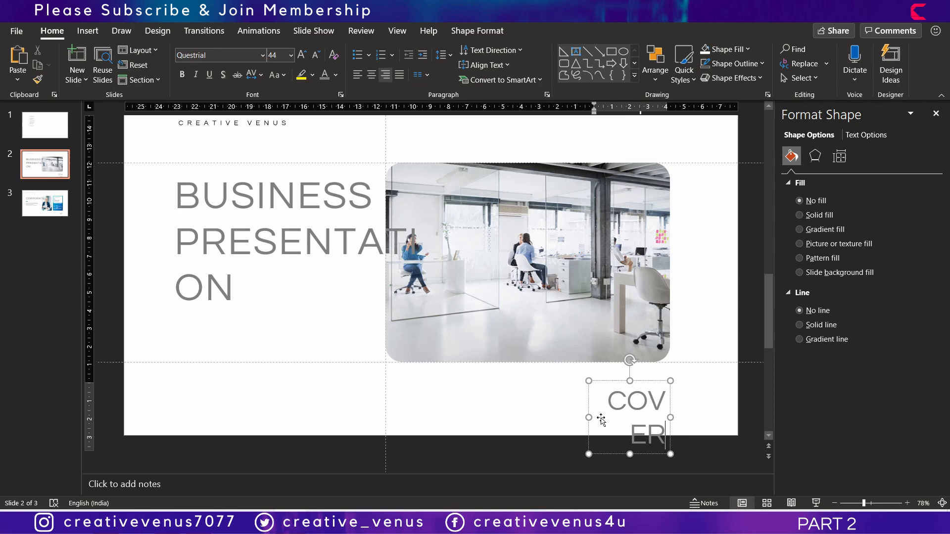
pyautogui.moveTo(590, 417); pyautogui.dragTo(544, 417)
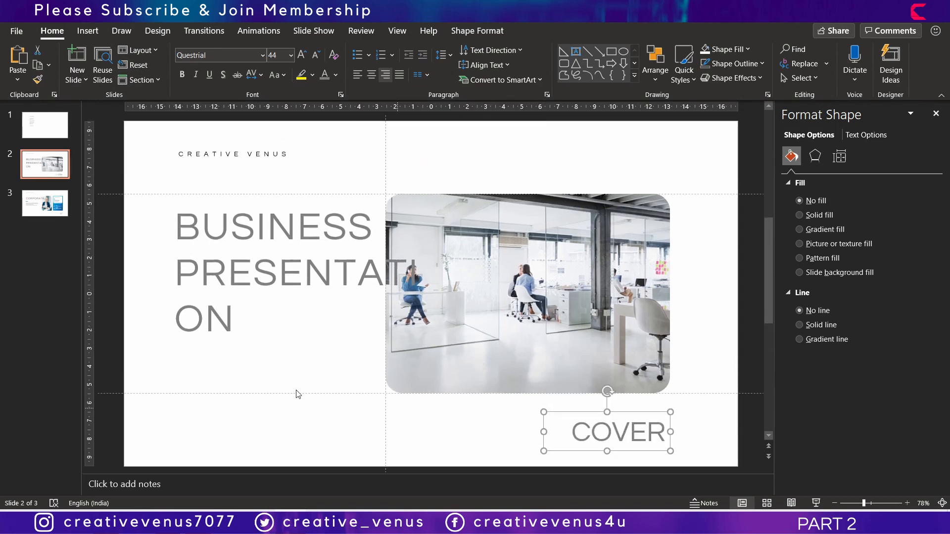
# Shrink PRESENTATION so it fits on one line beneath BUSINESS.
pyautogui.doubleClick(247, 313)
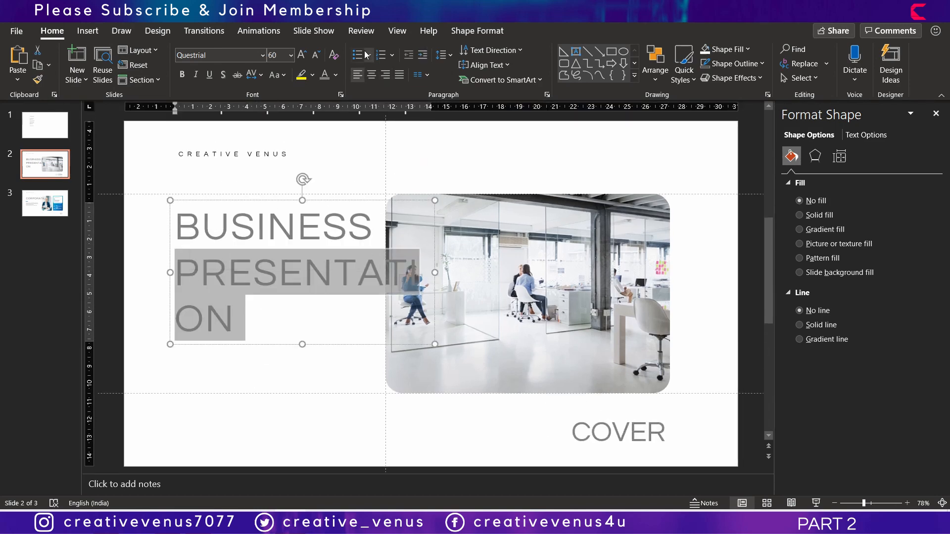
pyautogui.click(315, 55)
pyautogui.click(314, 55)
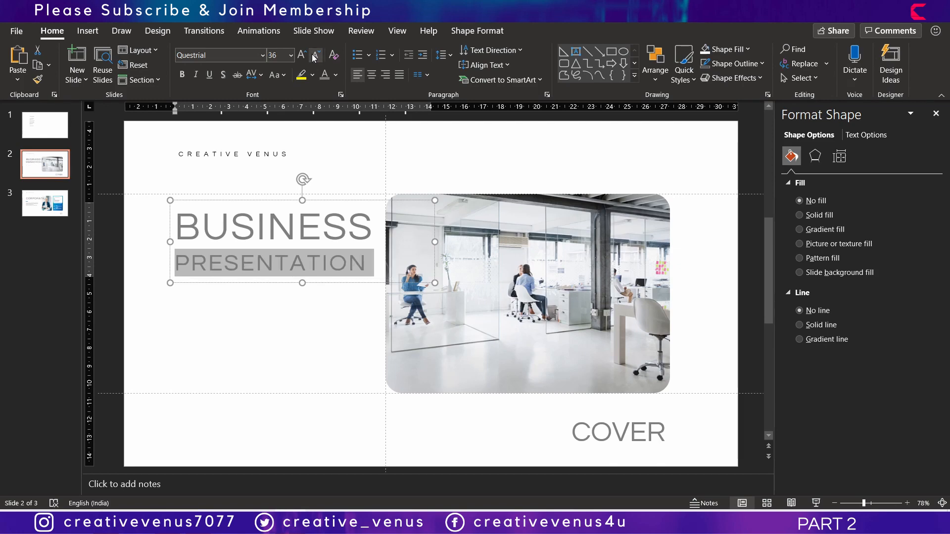
pyautogui.hotkey('ctrl', 'a')
# Move COVER toward the bottom edge and colour it white.
pyautogui.click(315, 56)
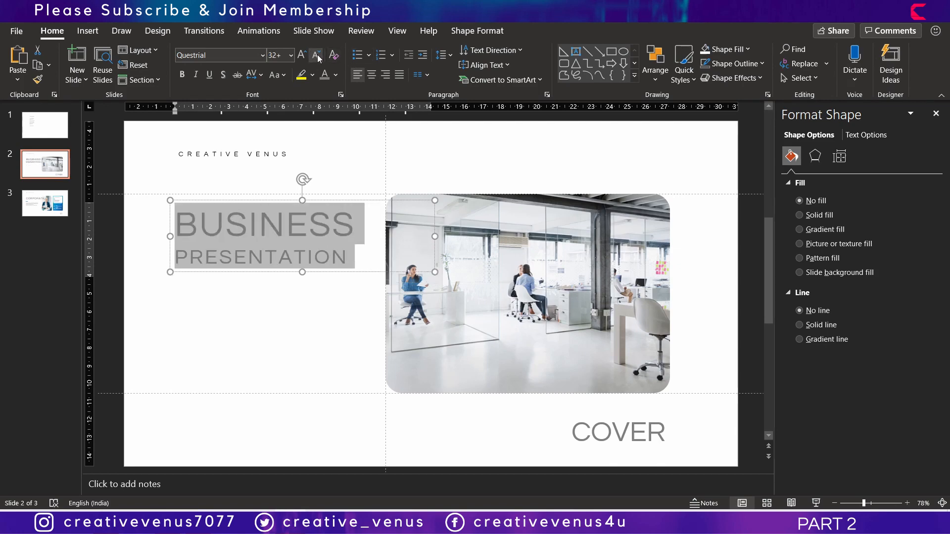
pyautogui.click(326, 383)
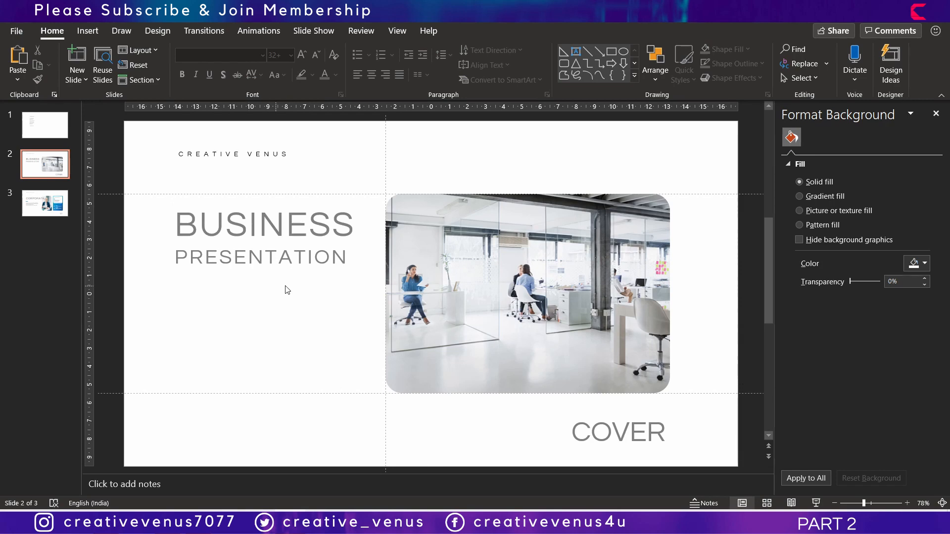
pyautogui.click(822, 196)
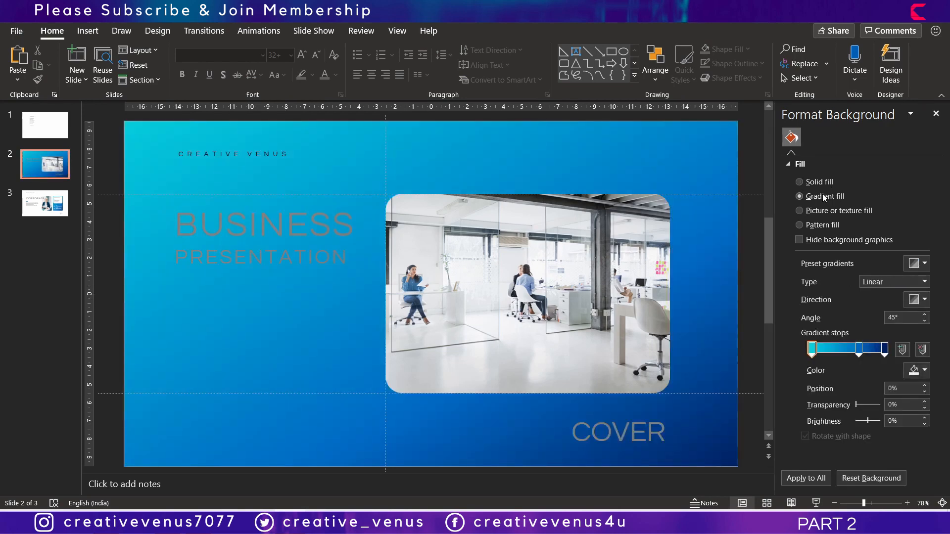
pyautogui.click(564, 410)
pyautogui.moveTo(574, 410); pyautogui.dragTo(641, 454)
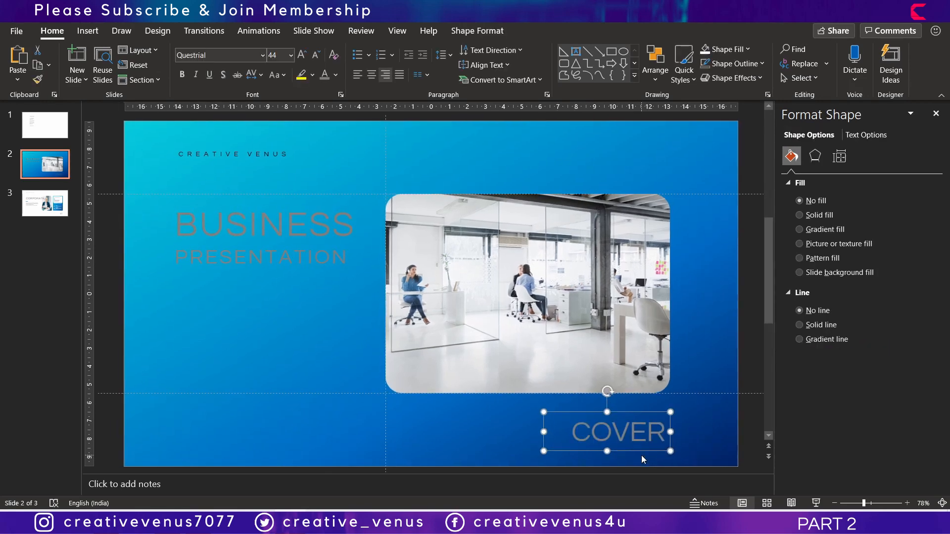
pyautogui.click(335, 75)
pyautogui.click(325, 108)
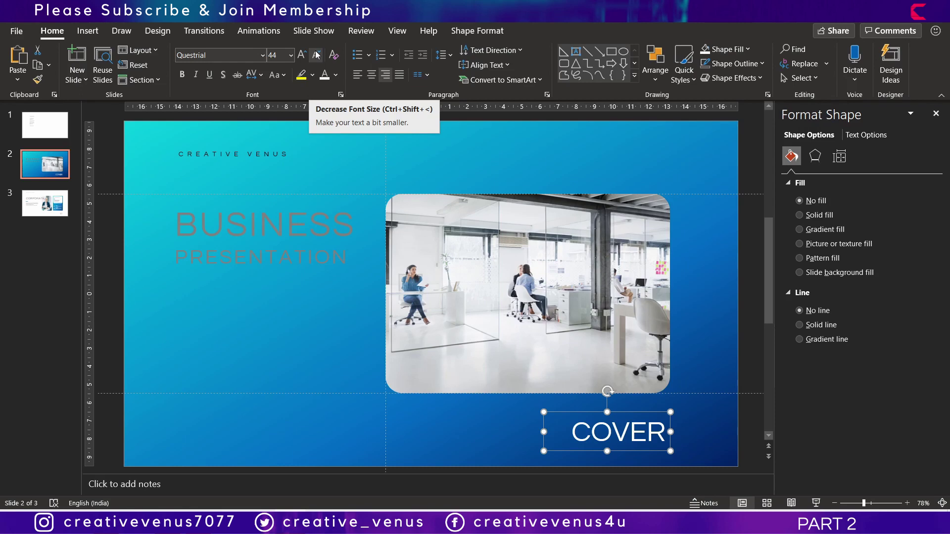
# Shrink COVER several sizes and set its character spacing to Very Loose.
pyautogui.click(316, 55)
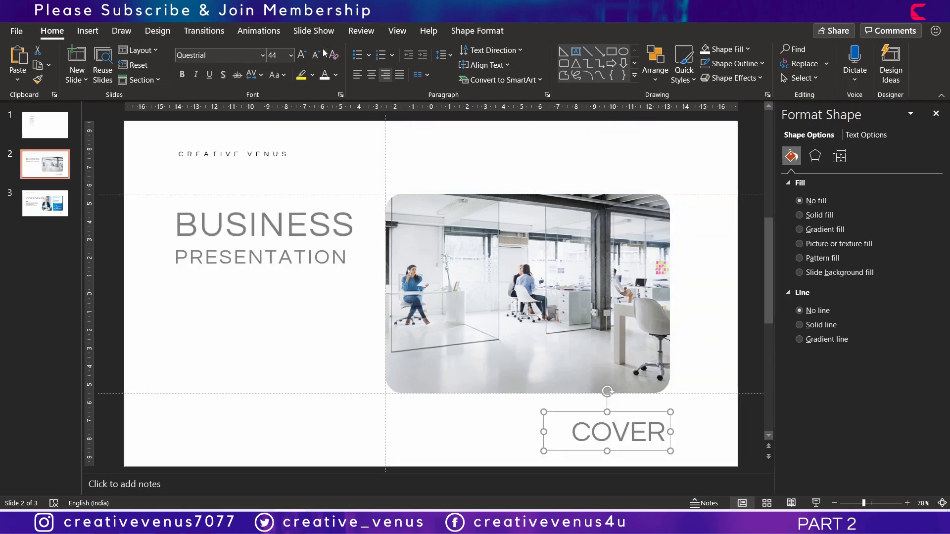
pyautogui.click(316, 55)
pyautogui.click(316, 55)
pyautogui.click(317, 55)
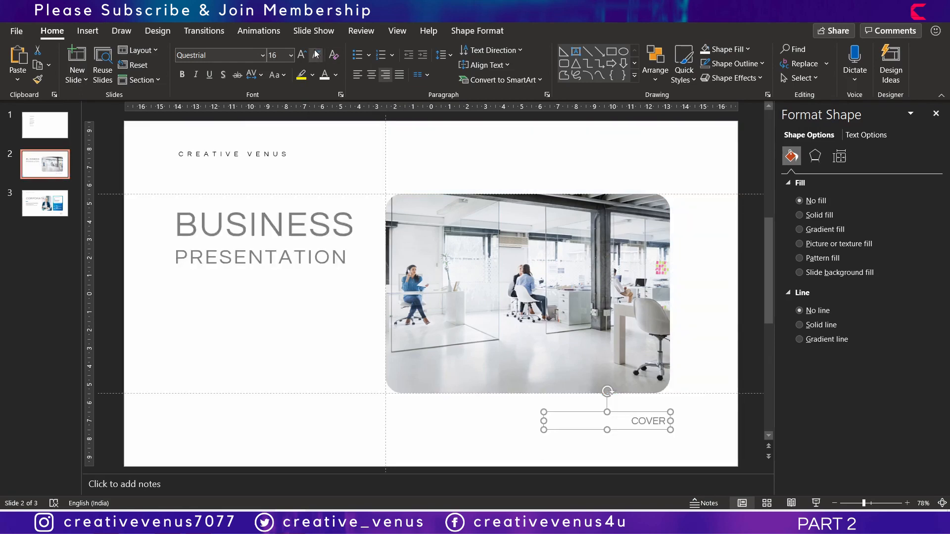
pyautogui.click(260, 74)
pyautogui.click(265, 163)
pyautogui.click(268, 358)
# Duplicate the BUSINESS PRESENTATION title box below the original.
pyautogui.click(240, 277)
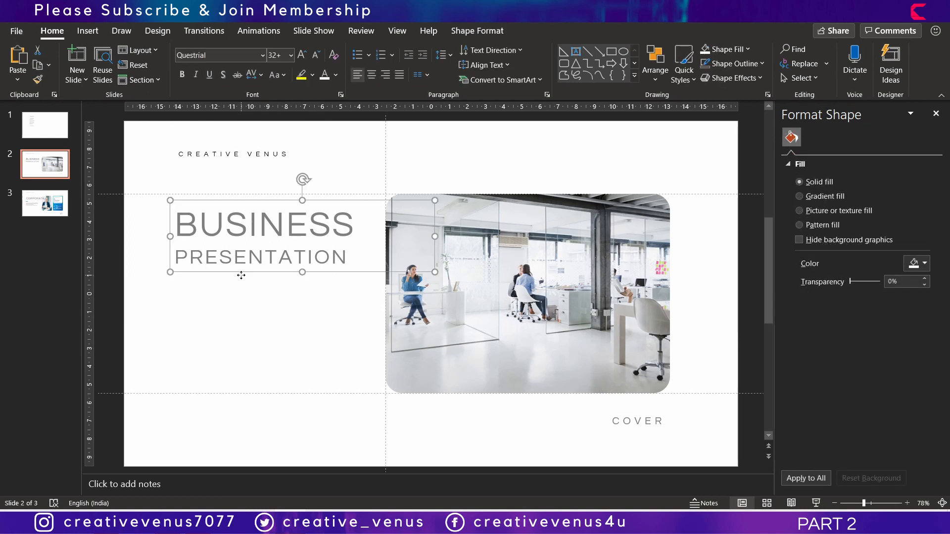
pyautogui.moveTo(239, 281); pyautogui.dragTo(228, 361)
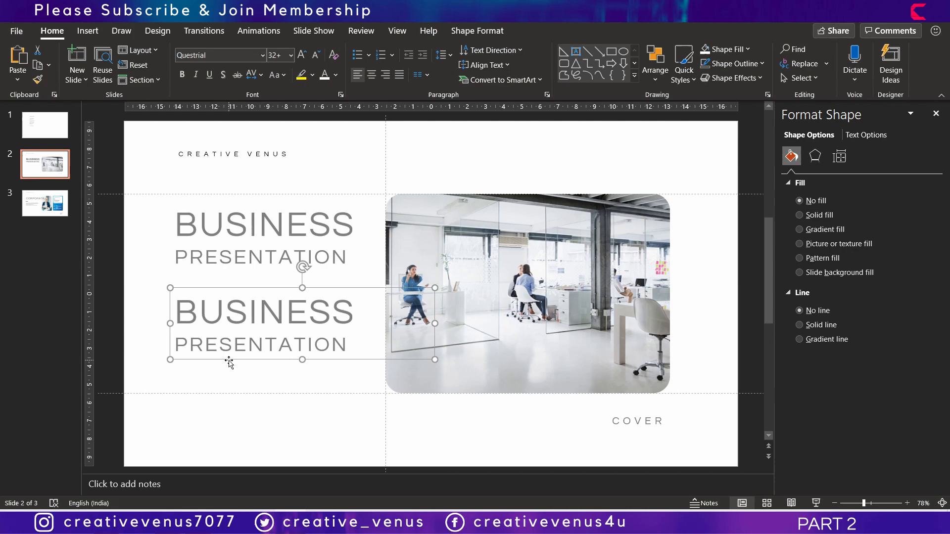
# Replace the copied title's text with VOL. 19 and shrink it to a small line.
pyautogui.doubleClick(238, 343)
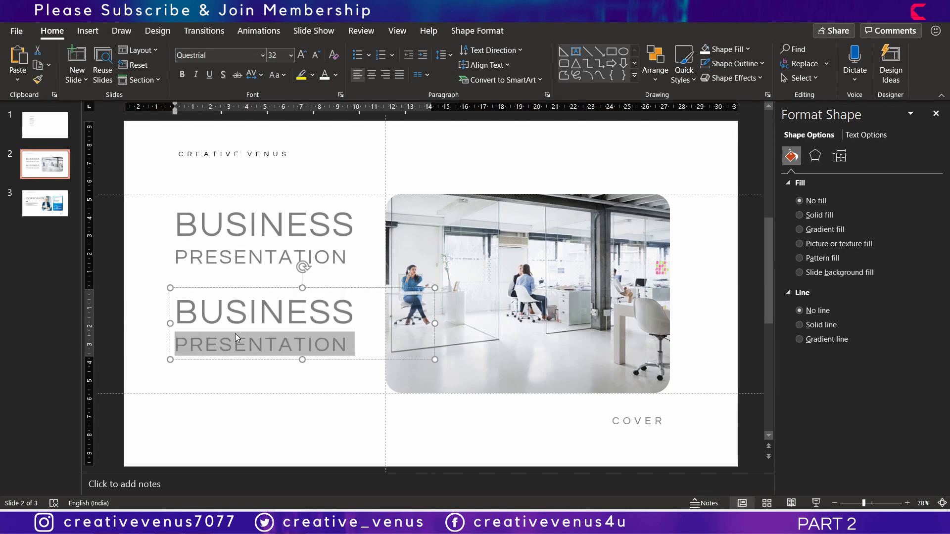
pyautogui.hotkey('ctrl', 'a')
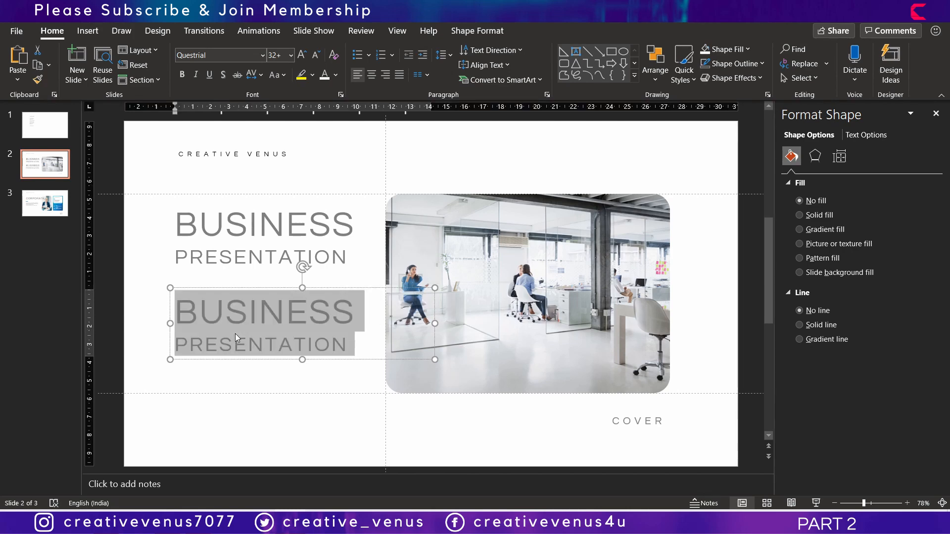
pyautogui.write('VOLU')
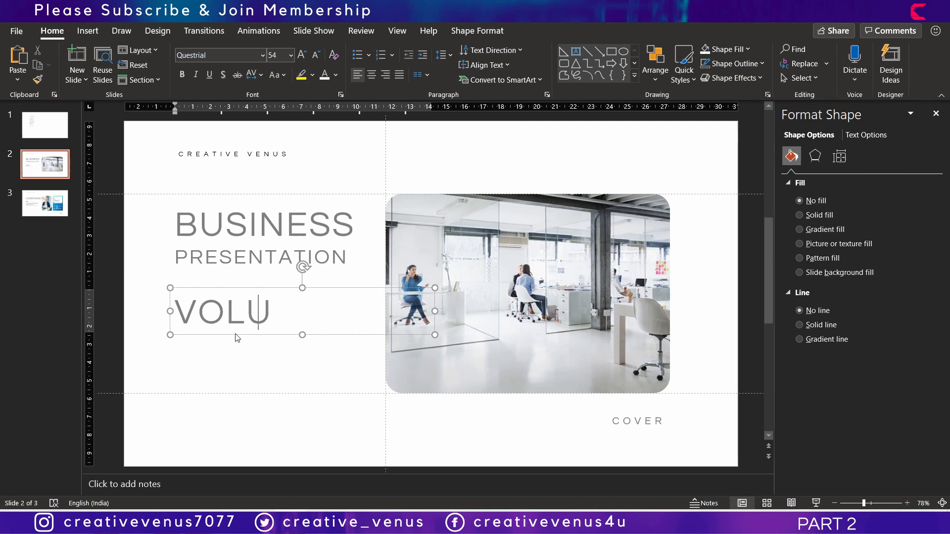
pyautogui.write('ME')
pyautogui.press('BackSpace')
pyautogui.press('BackSpace')
pyautogui.press('BackSpace')
pyautogui.write('. 19')
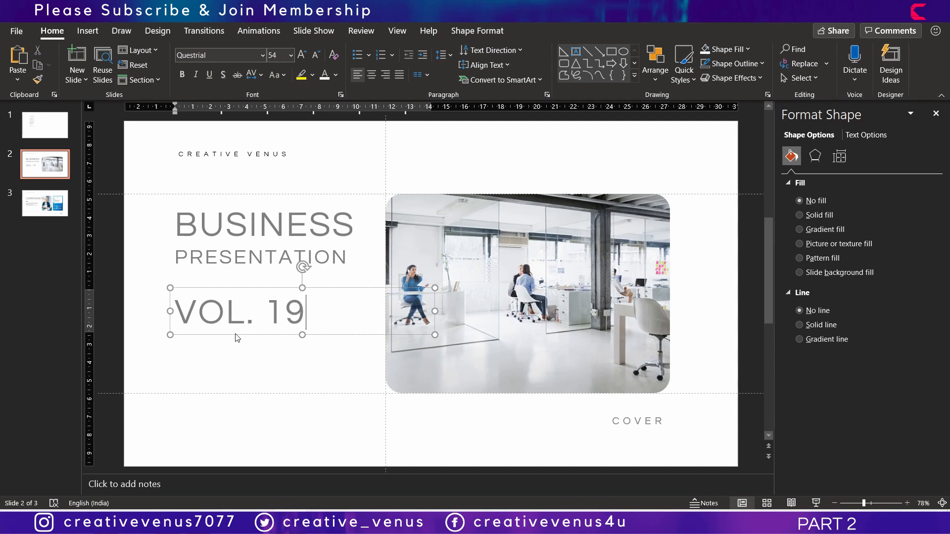
pyautogui.hotkey('ctrl', 'a')
pyautogui.click(317, 56)
pyautogui.click(317, 55)
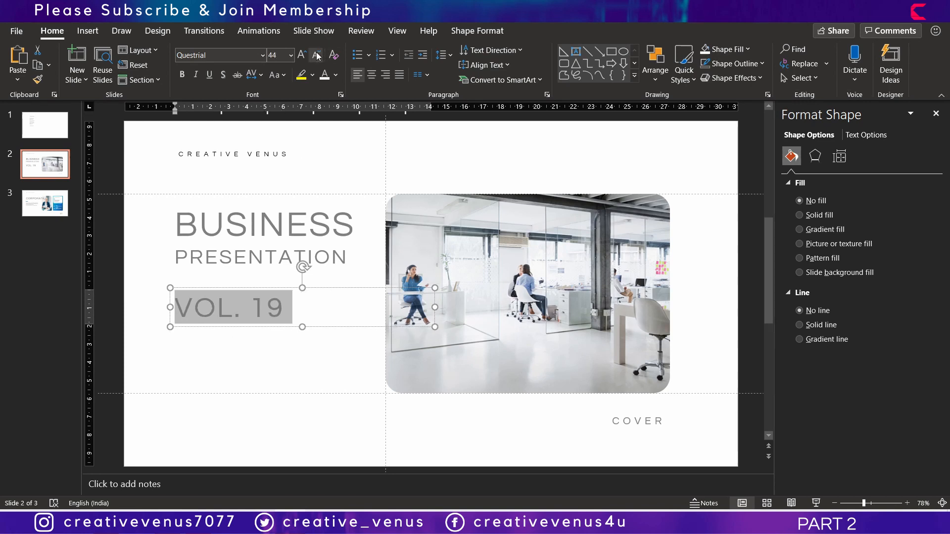
pyautogui.click(317, 55)
pyautogui.click(317, 55)
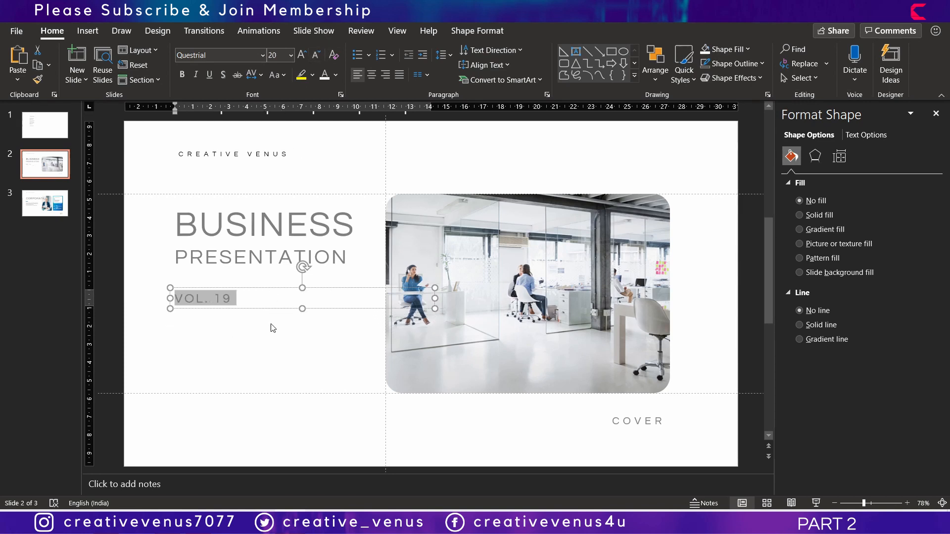
pyautogui.click(264, 273)
# Cut PRESENTATION from the title and paste it as a narrower box just below BUSINESS.
pyautogui.doubleClick(264, 258)
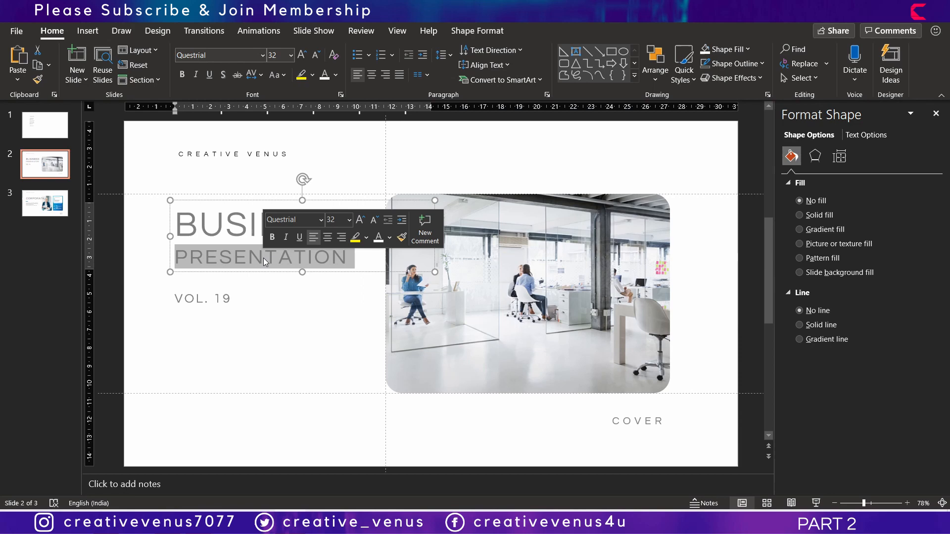
pyautogui.press('BackSpace')
pyautogui.click(266, 369)
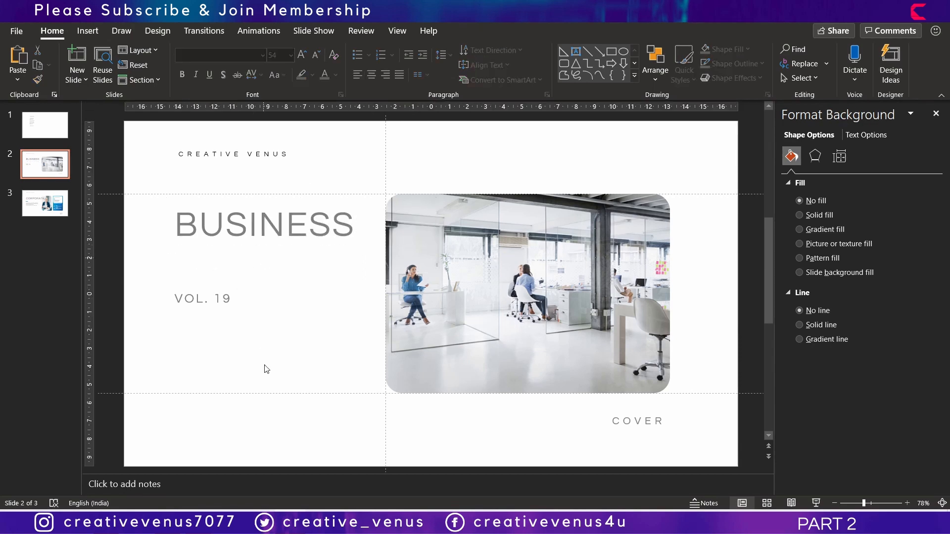
pyautogui.hotkey('ctrl', 'v')
pyautogui.moveTo(294, 306); pyautogui.dragTo(191, 260)
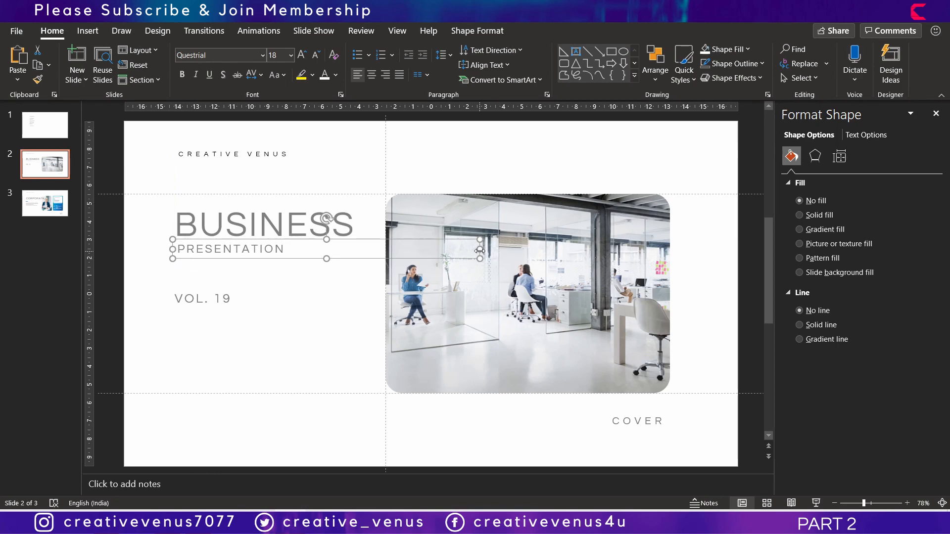
pyautogui.moveTo(483, 249); pyautogui.dragTo(361, 252)
pyautogui.click(318, 333)
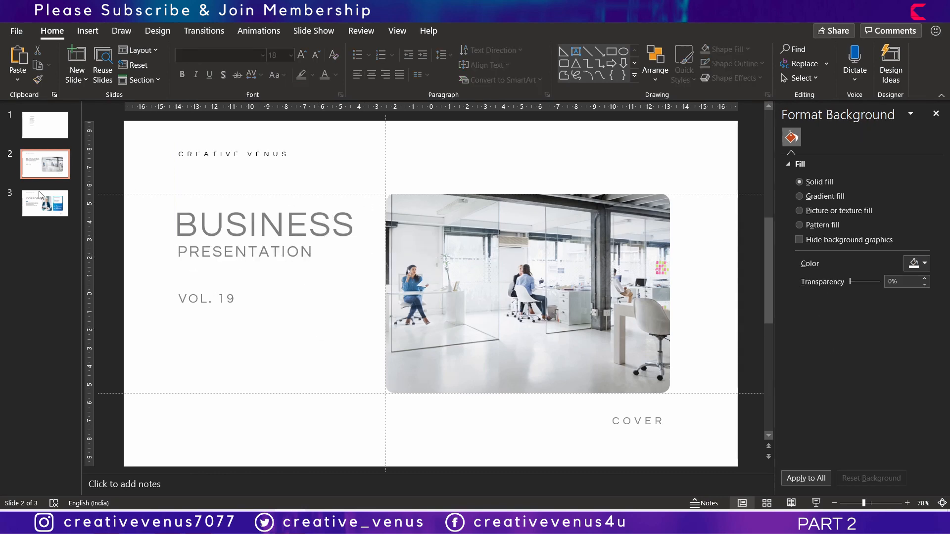
# Copy the small blue gradient line from the CORPORATE slide onto the BUSINESS slide.
pyautogui.click(41, 197)
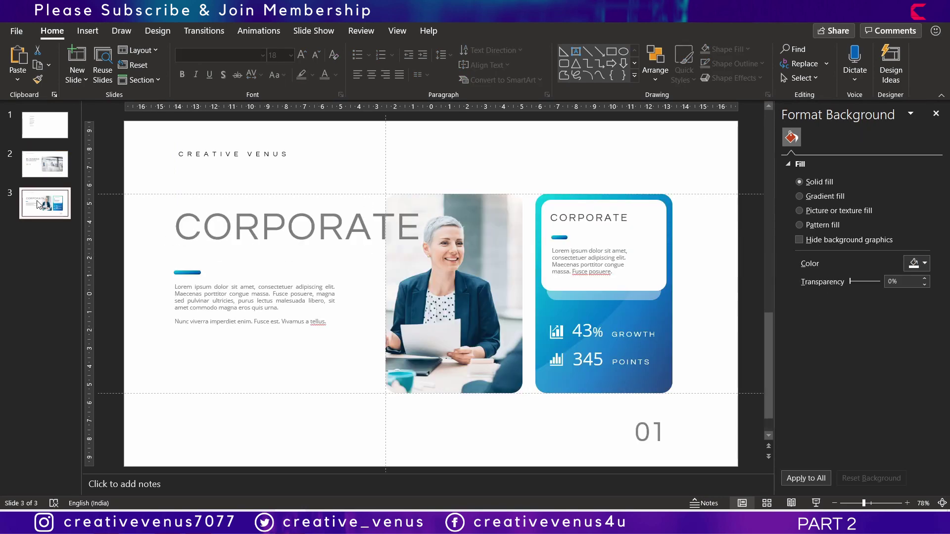
pyautogui.click(191, 275)
pyautogui.keyDown('shift'); pyautogui.click(201, 252); pyautogui.keyUp('shift')
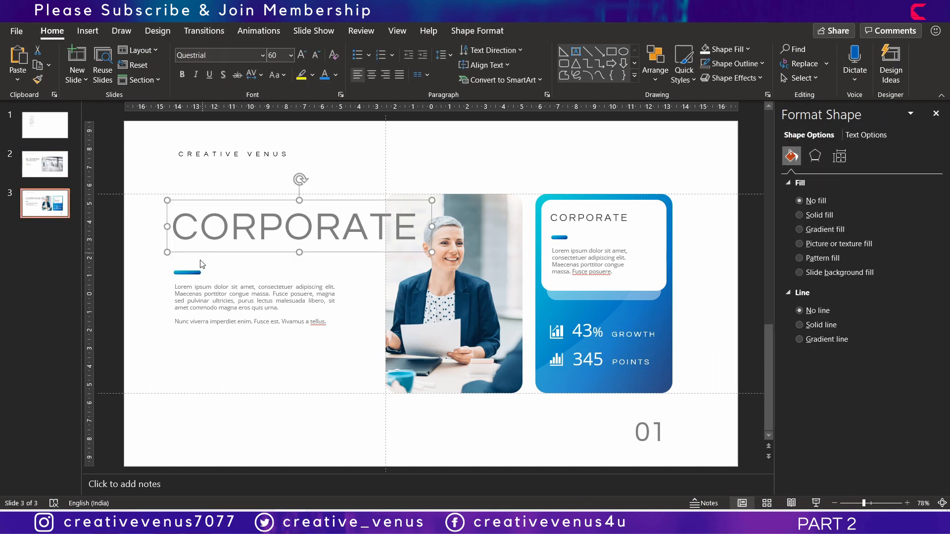
pyautogui.click(195, 276)
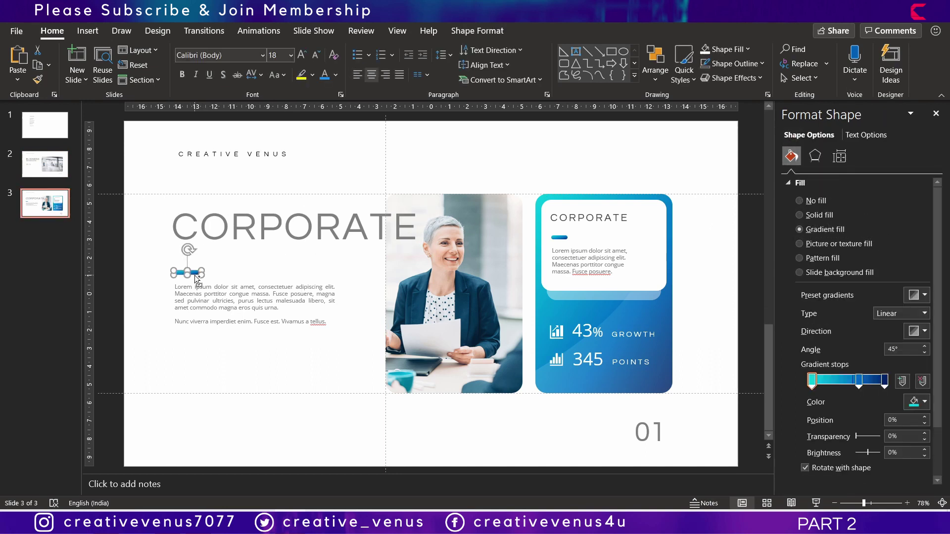
pyautogui.click(44, 168)
pyautogui.hotkey('ctrl', 'v')
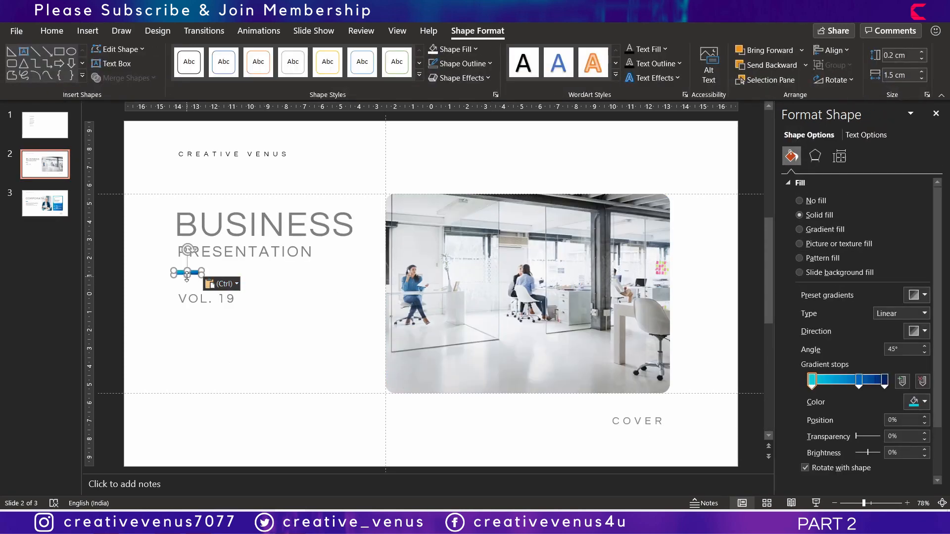
# Stretch the line into a squared-off bar and place it near VOL. 19.
pyautogui.moveTo(187, 275); pyautogui.dragTo(261, 279)
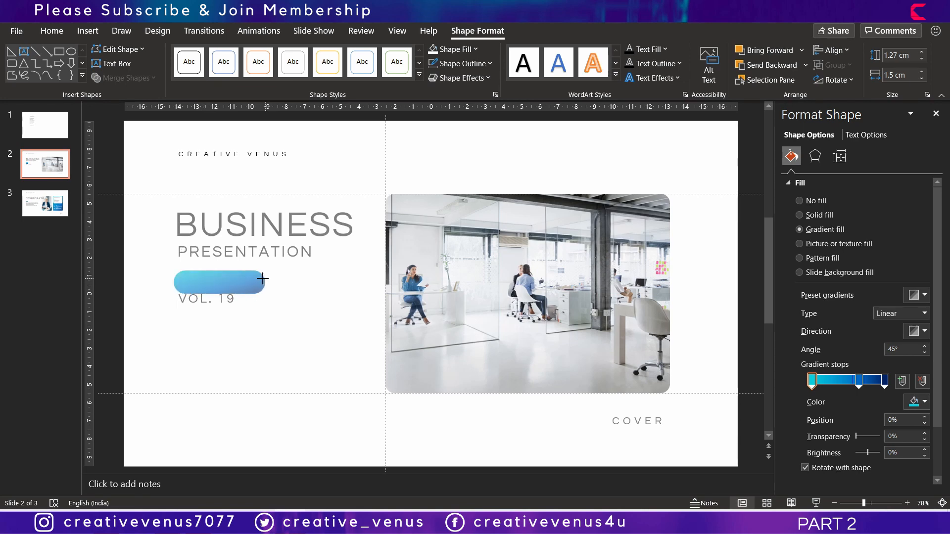
pyautogui.moveTo(238, 282); pyautogui.dragTo(241, 299)
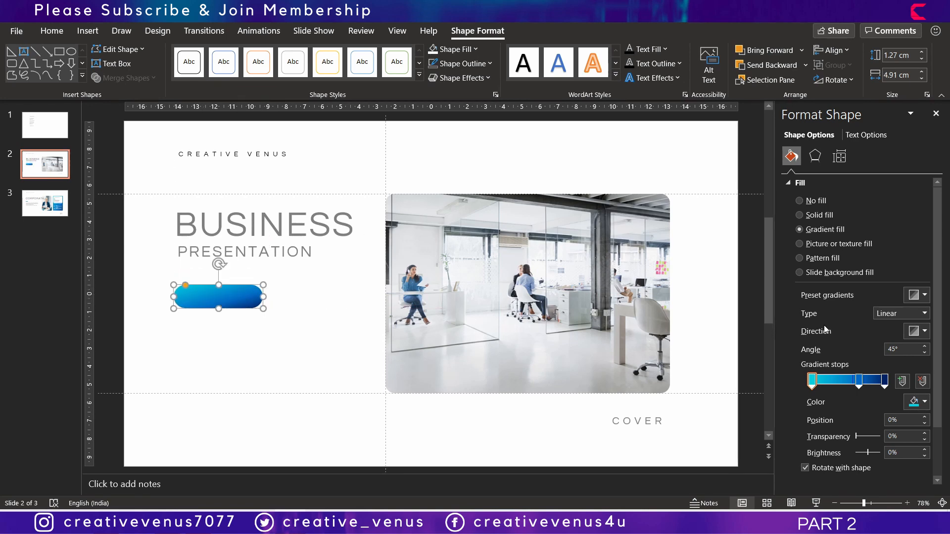
pyautogui.moveTo(186, 286); pyautogui.dragTo(176, 286)
# Make the bar's gradient run left to right, remove the dark stop and set the last stop about 51% transparent.
pyautogui.click(925, 332)
pyautogui.click(898, 357)
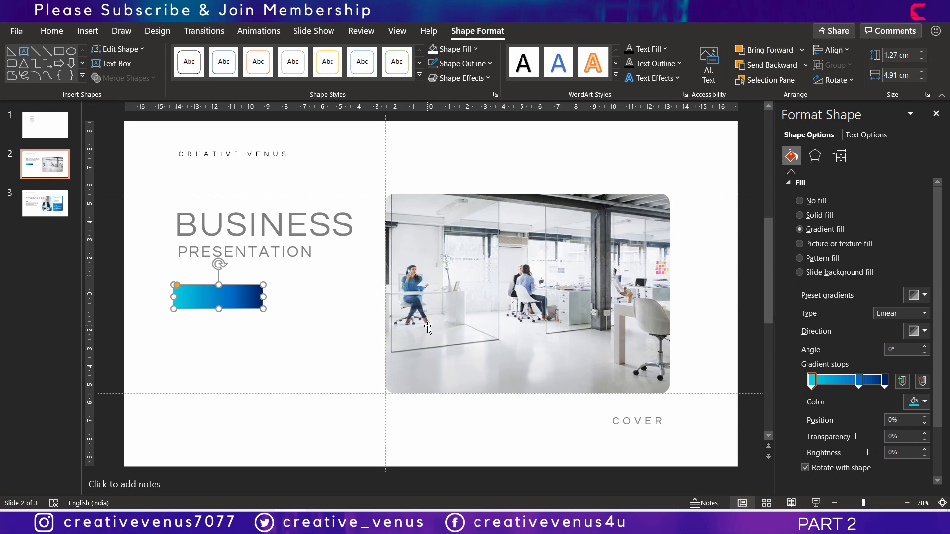
pyautogui.click(884, 381)
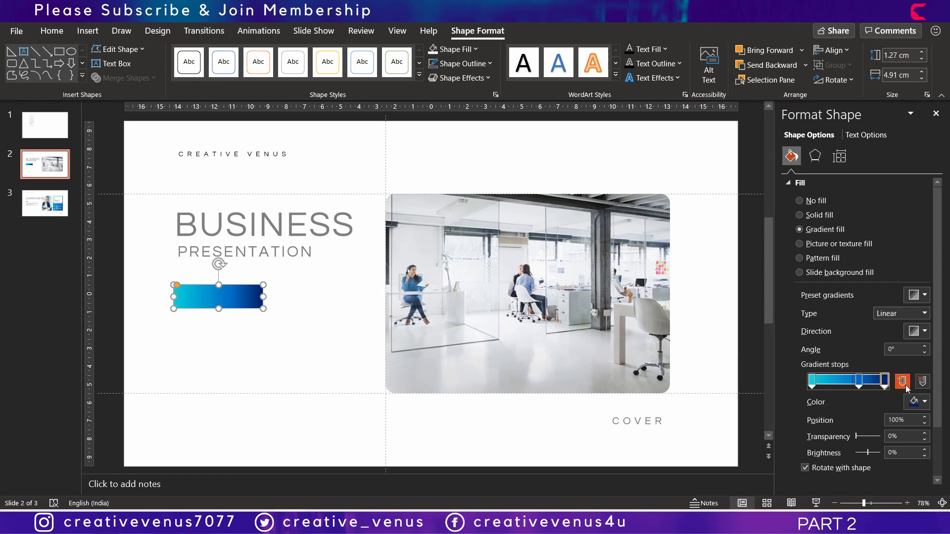
pyautogui.click(922, 382)
pyautogui.moveTo(858, 381); pyautogui.dragTo(861, 382)
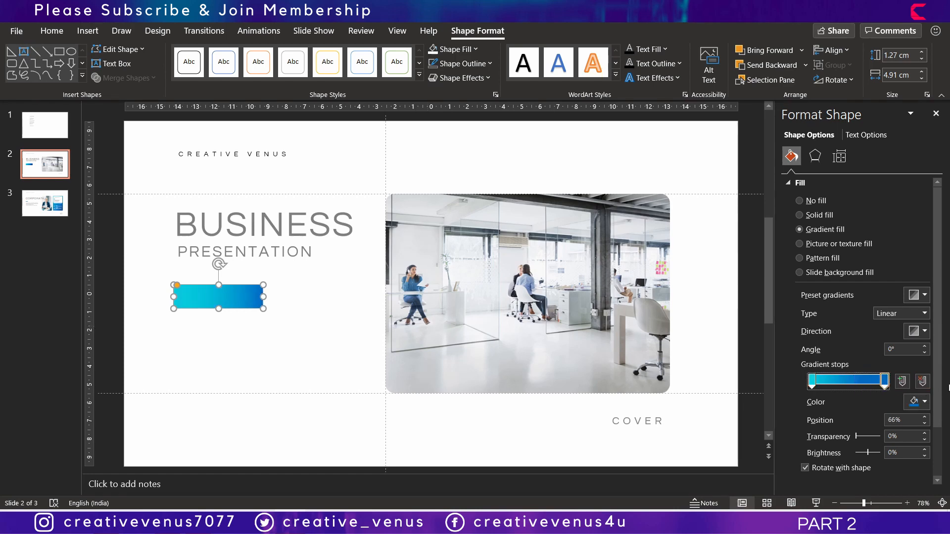
pyautogui.click(884, 381)
pyautogui.moveTo(857, 437); pyautogui.dragTo(867, 438)
pyautogui.rightClick(239, 296)
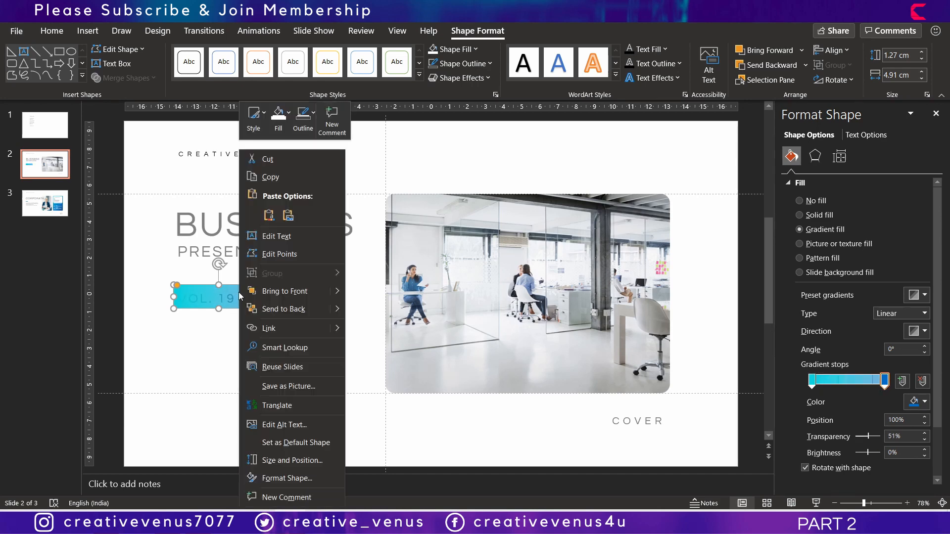
# Move the VOL. 19 box onto the gradient bar and narrow it to the bar's width.
pyautogui.press('Escape')
pyautogui.click(220, 300)
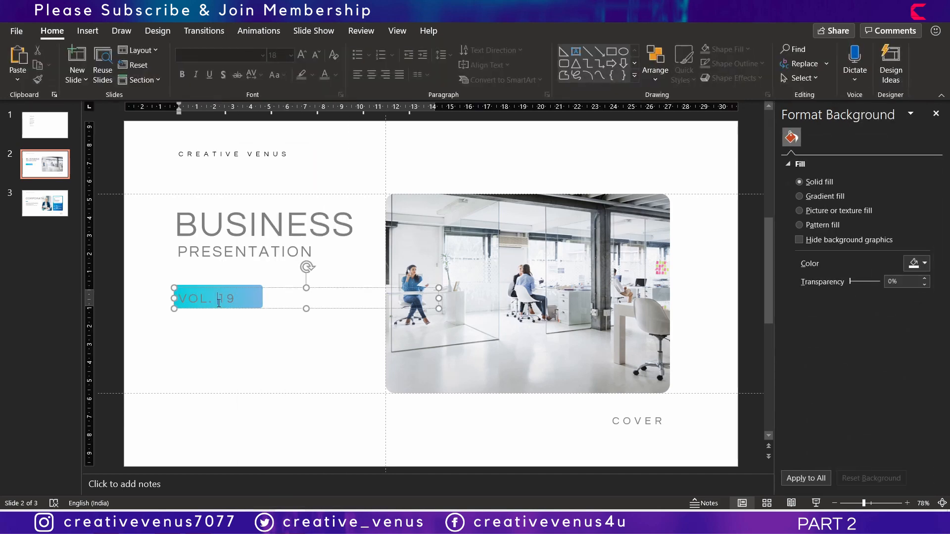
pyautogui.click(223, 293)
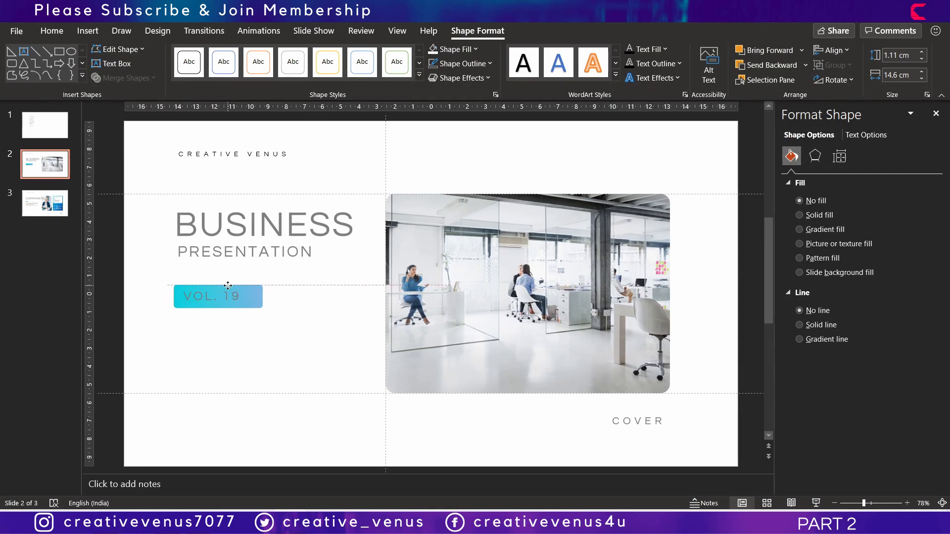
pyautogui.moveTo(228, 286); pyautogui.dragTo(295, 301)
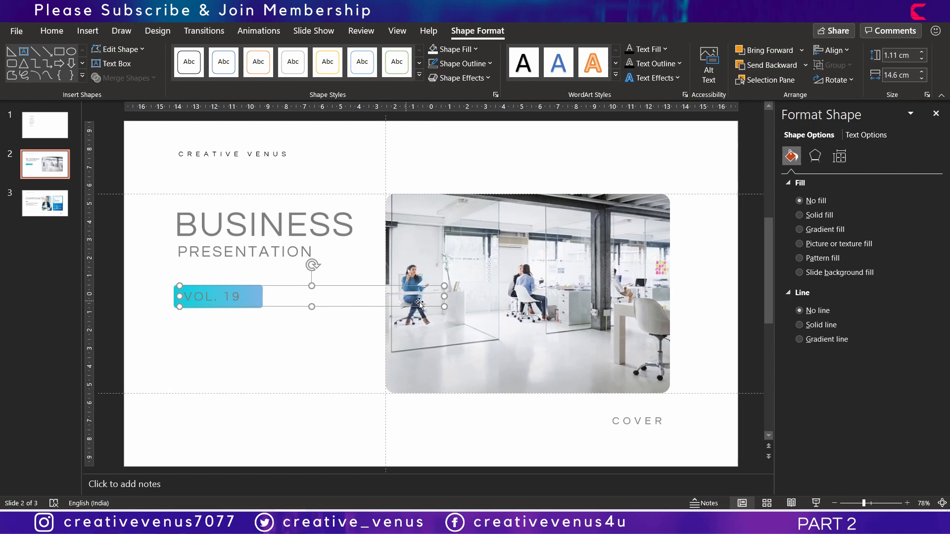
pyautogui.moveTo(444, 297); pyautogui.dragTo(257, 297)
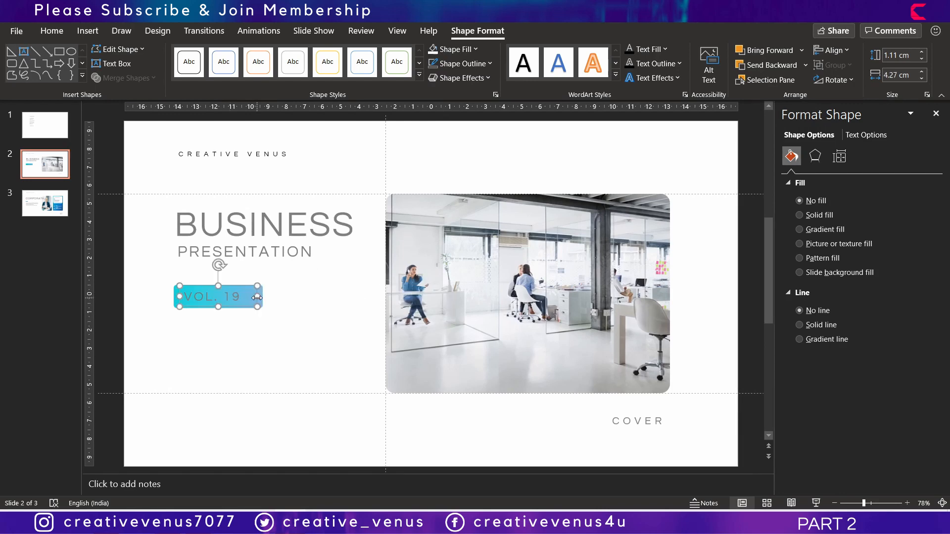
# Colour the VOL. 19 lettering white.
pyautogui.click(51, 31)
pyautogui.click(336, 75)
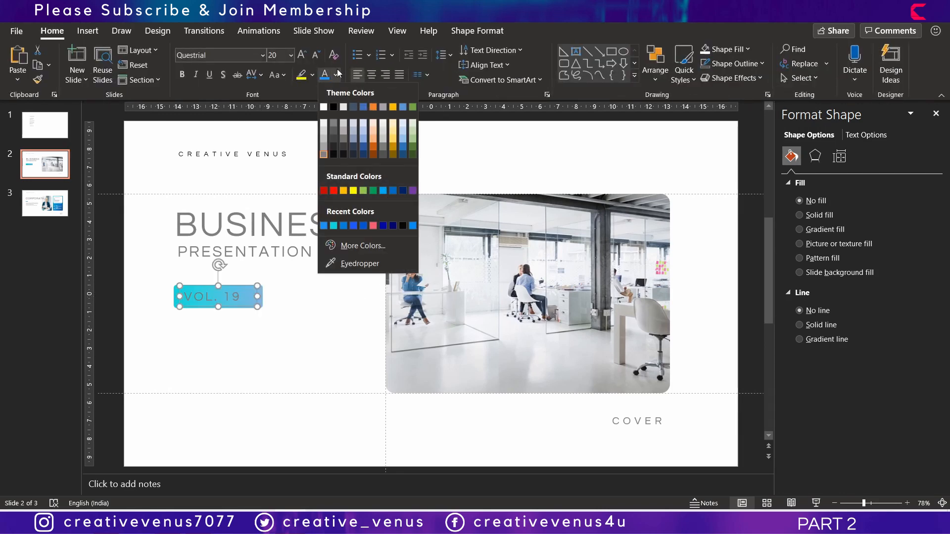
pyautogui.click(323, 109)
pyautogui.click(269, 345)
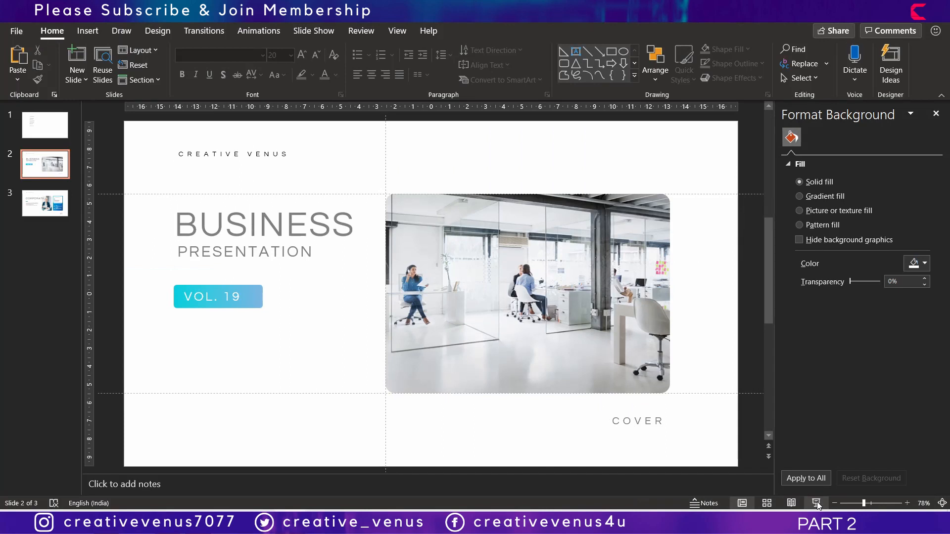
# On the CORPORATE slide, draw a rectangle covering the whole slide.
pyautogui.click(57, 211)
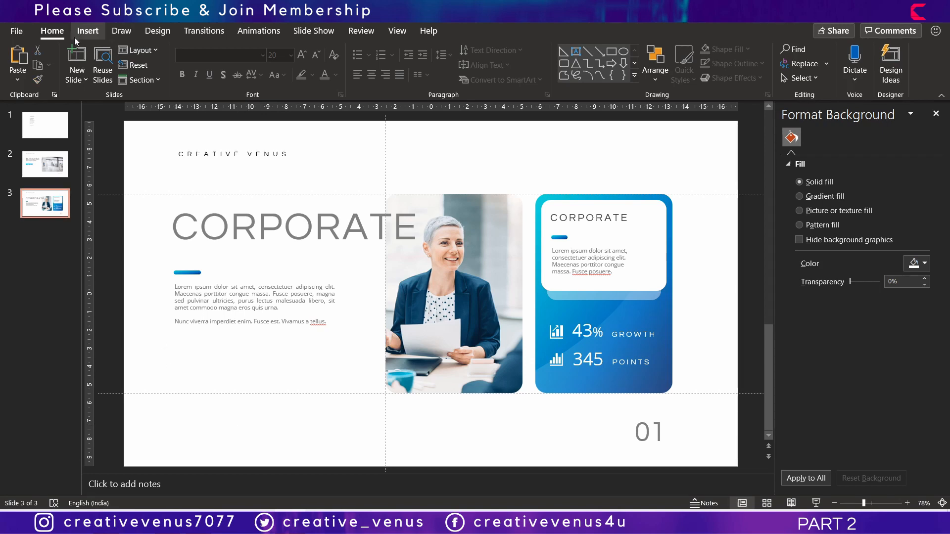
pyautogui.click(88, 30)
pyautogui.click(221, 64)
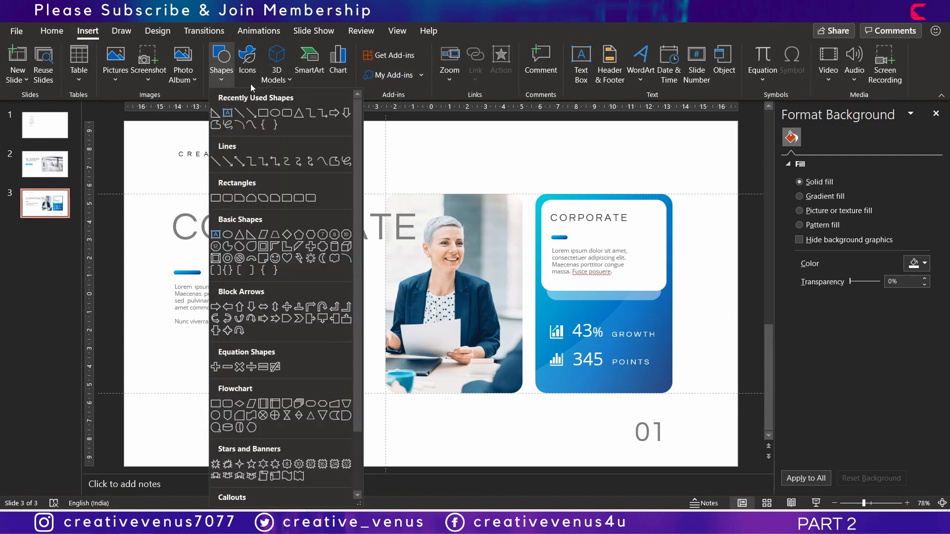
pyautogui.click(262, 116)
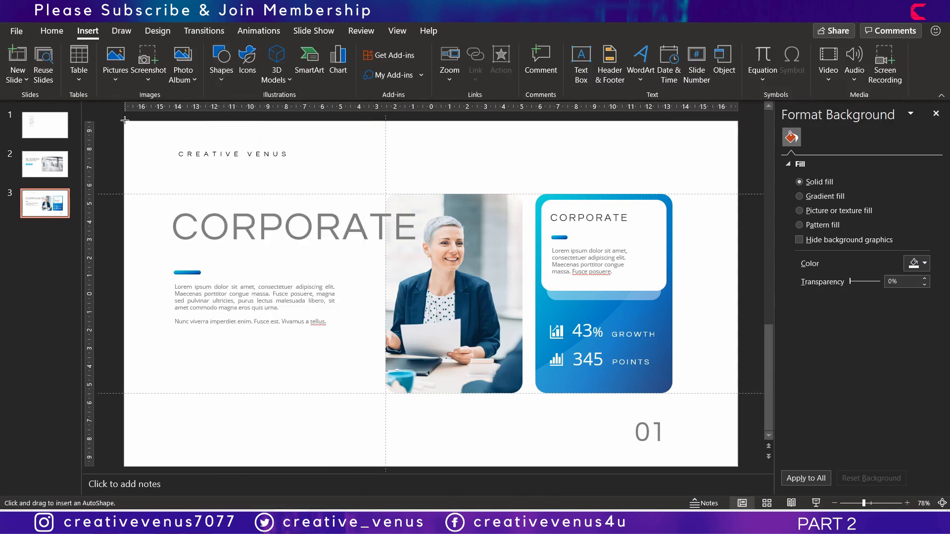
pyautogui.moveTo(125, 121); pyautogui.dragTo(737, 468)
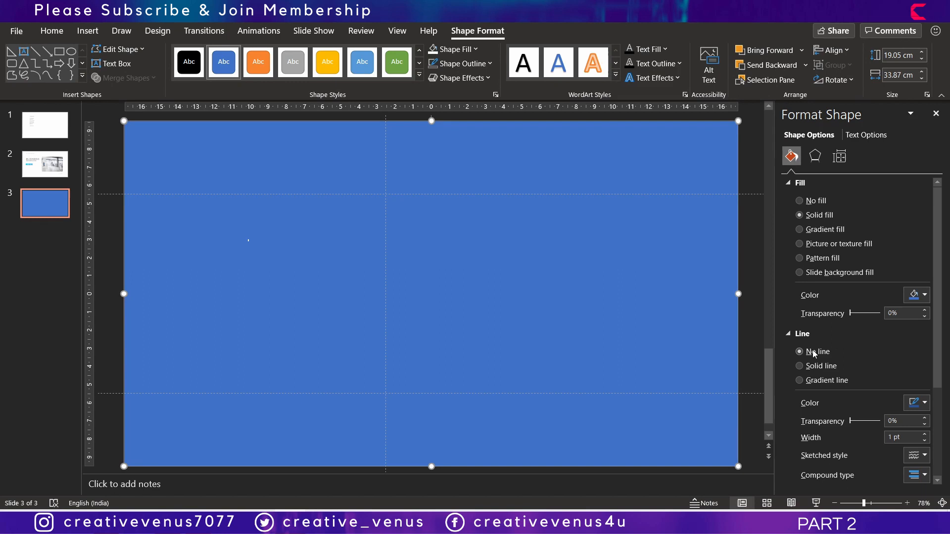
# Fill the rectangle light grey and send it behind the slide content.
pyautogui.click(924, 295)
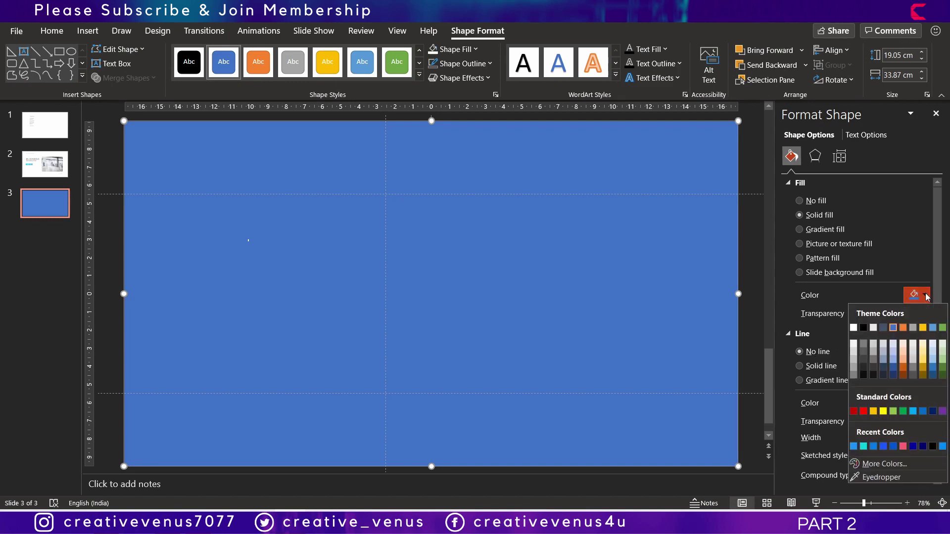
pyautogui.click(855, 345)
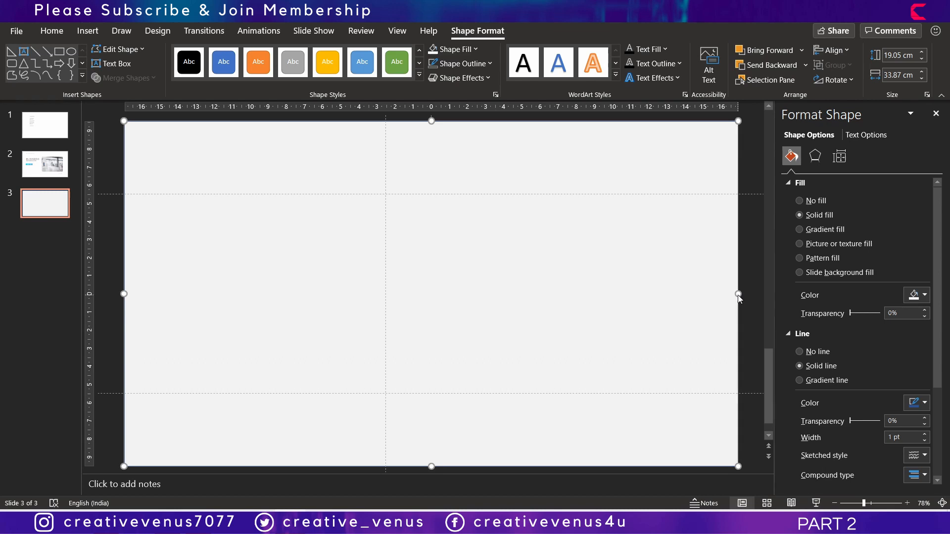
pyautogui.rightClick(604, 281)
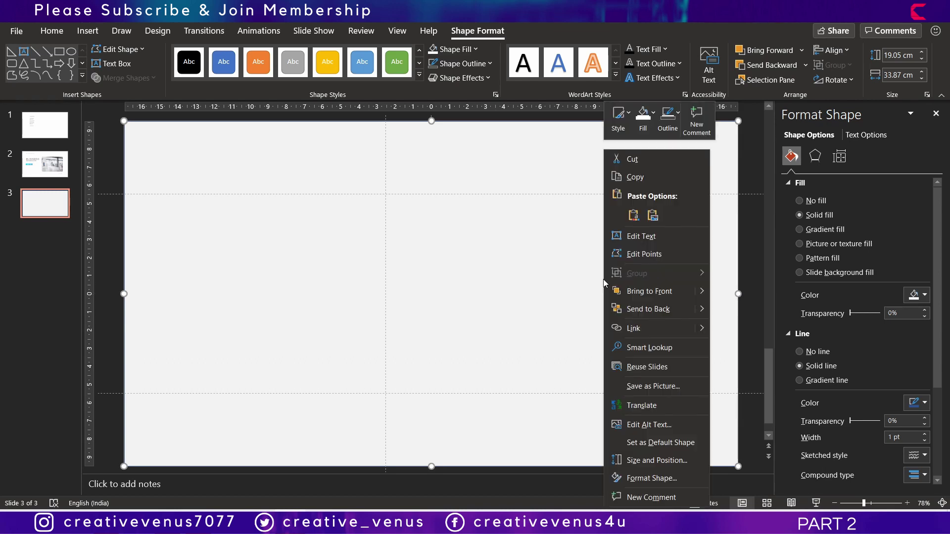
pyautogui.click(650, 309)
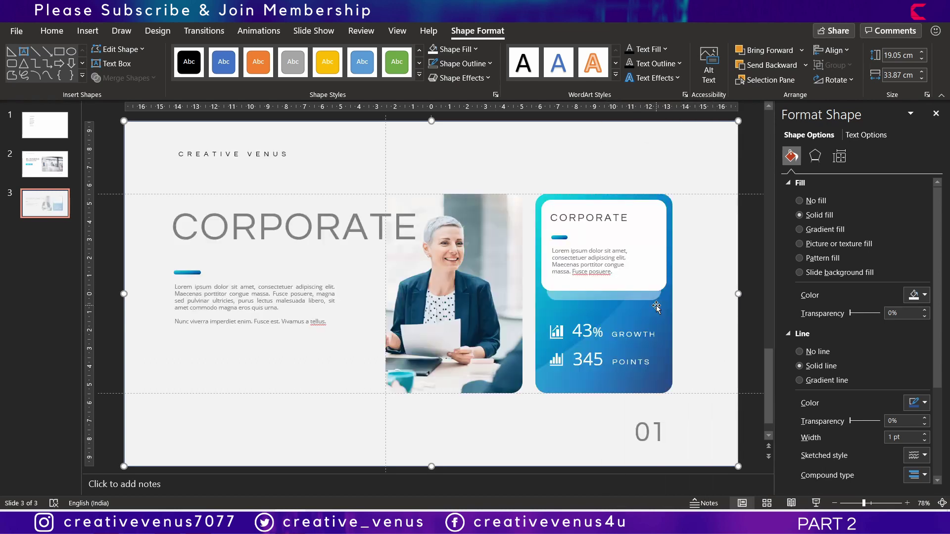
pyautogui.click(466, 474)
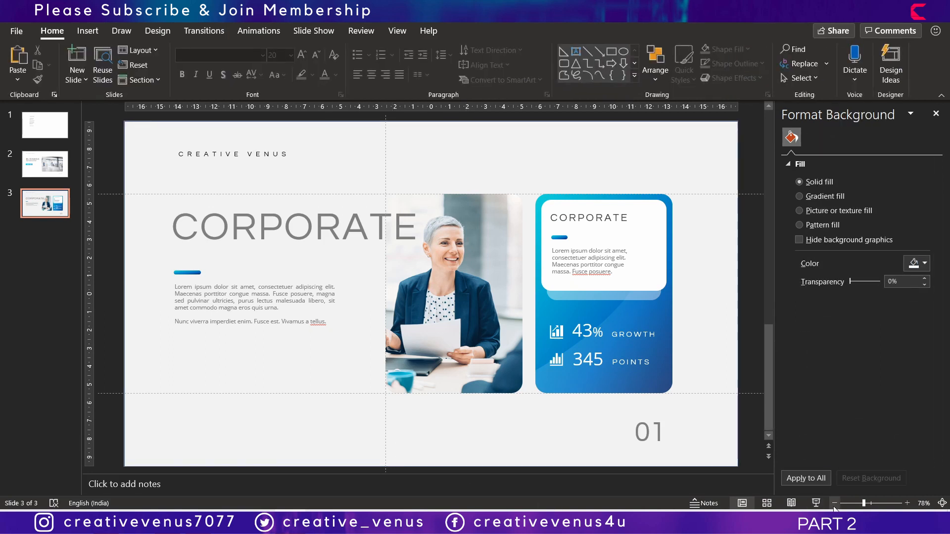
pyautogui.scroll(-1, 492, 398)
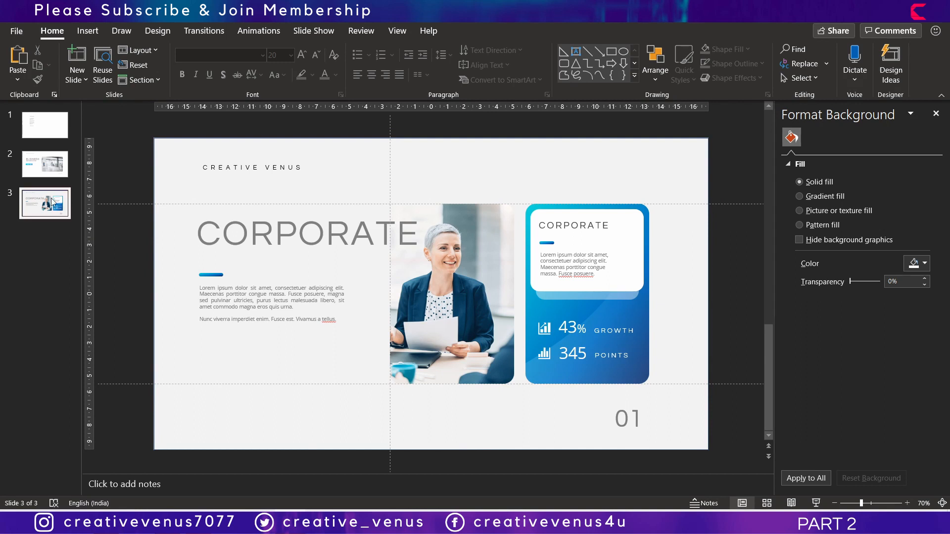
pyautogui.click(52, 202)
# Duplicate slide 3 into a new slide 4.
pyautogui.rightClick(47, 203)
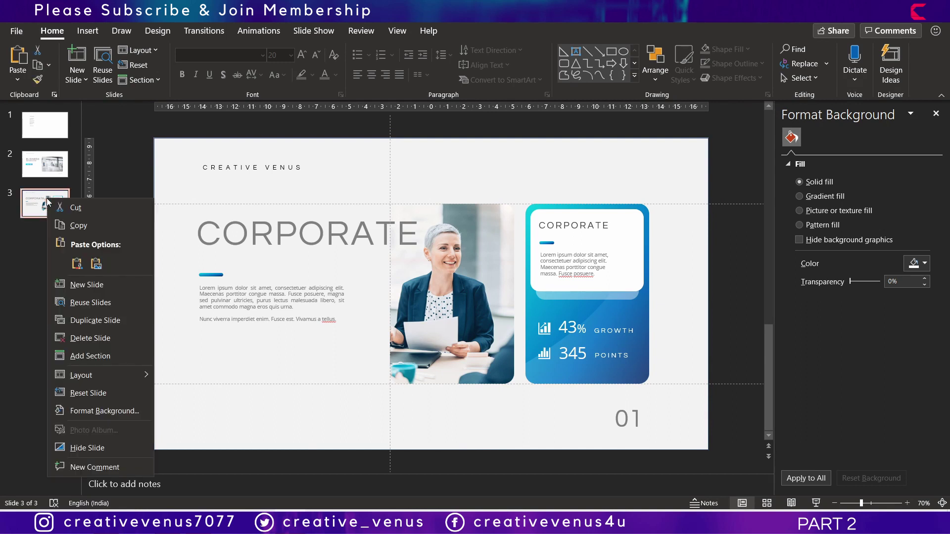
pyautogui.click(95, 319)
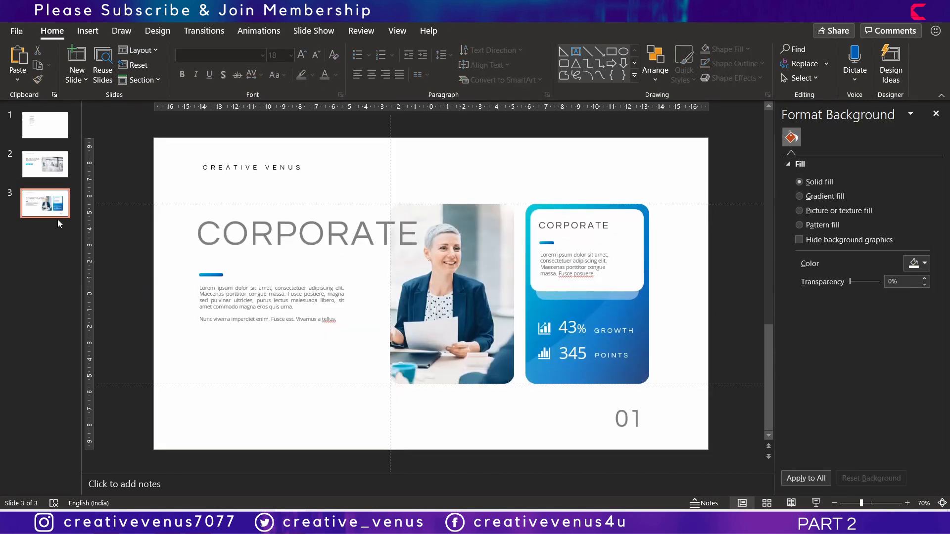
pyautogui.click(55, 213)
pyautogui.rightClick(55, 214)
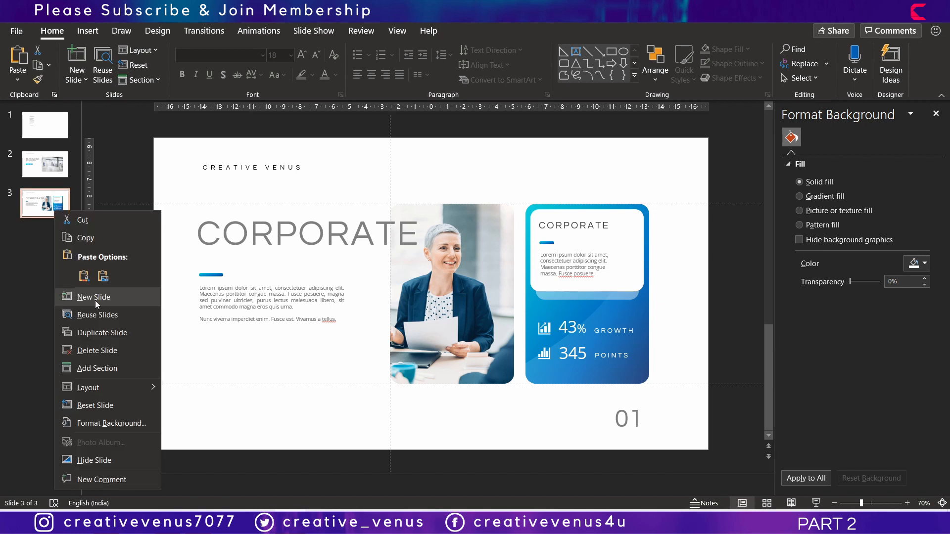
pyautogui.click(93, 328)
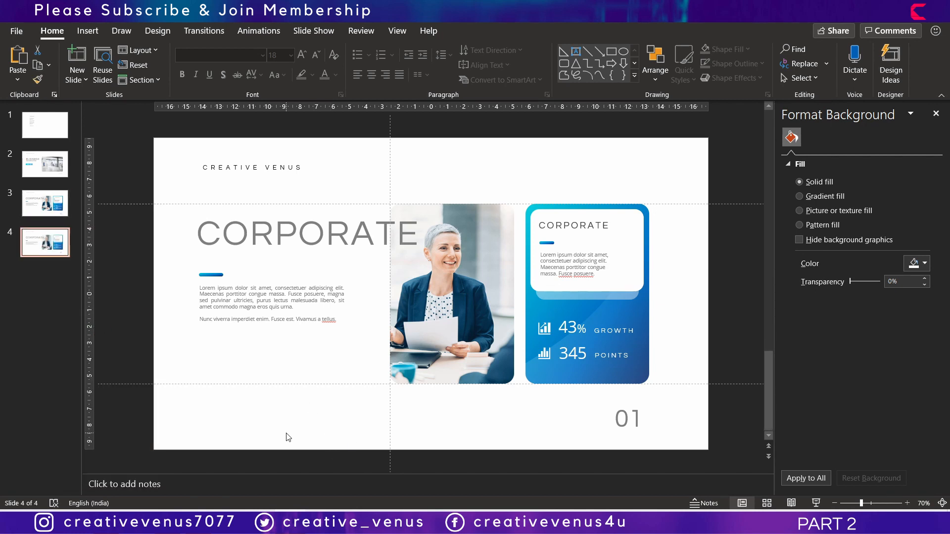
pyautogui.click(374, 430)
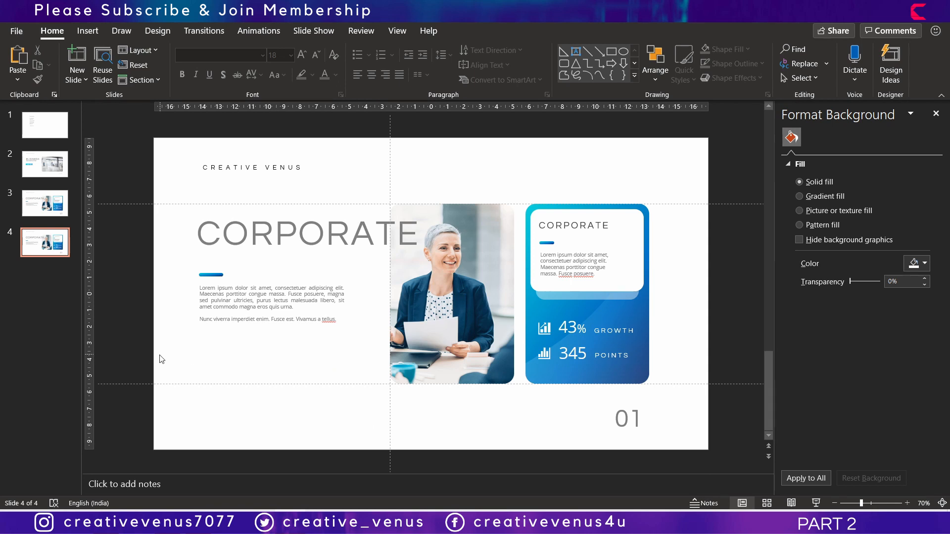
# Delete the CORPORATE title, body text and 01 number from slide 4.
pyautogui.moveTo(173, 364); pyautogui.dragTo(468, 130)
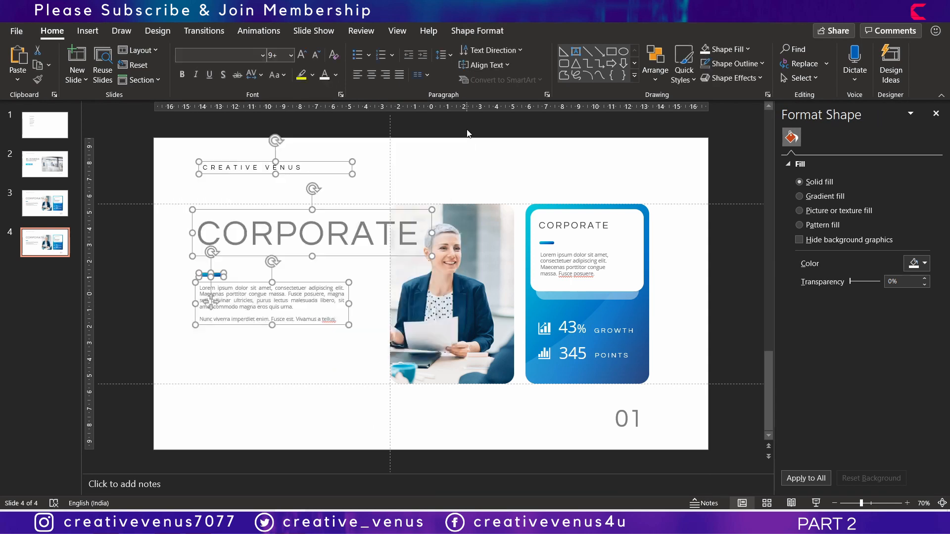
pyautogui.press('Delete')
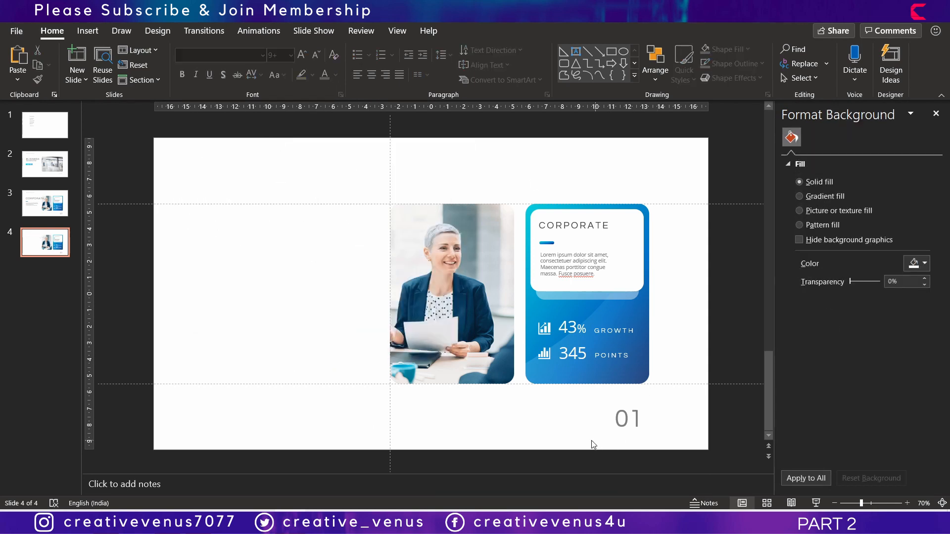
pyautogui.click(624, 416)
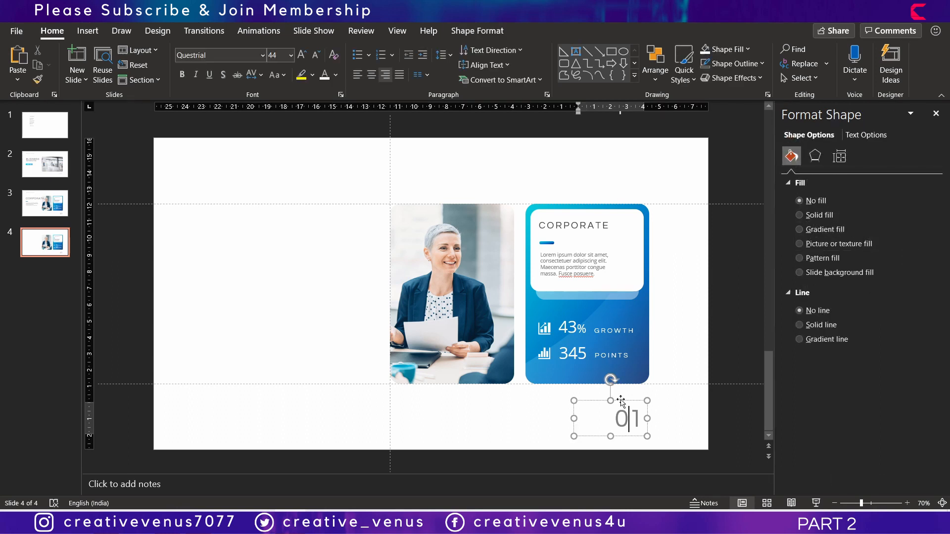
pyautogui.click(621, 402)
pyautogui.press('Delete')
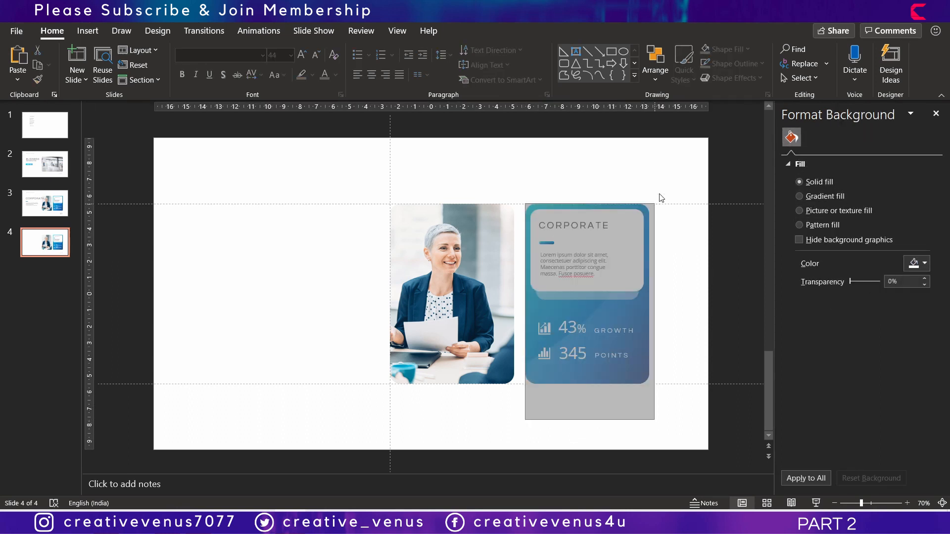
# Delete the card's inner elements, keeping only the gradient rounded rectangle.
pyautogui.moveTo(530, 419); pyautogui.dragTo(668, 185)
pyautogui.press('Delete')
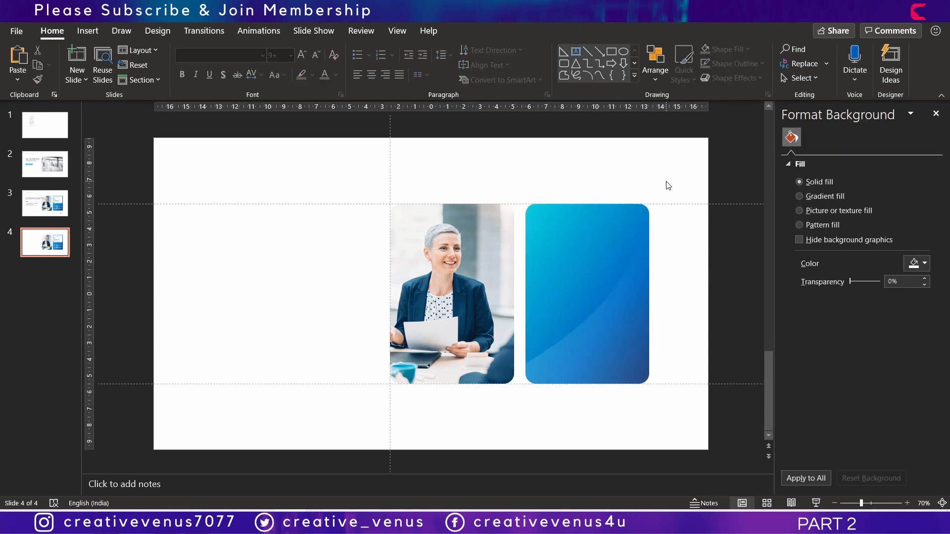
pyautogui.click(624, 343)
pyautogui.press('Escape')
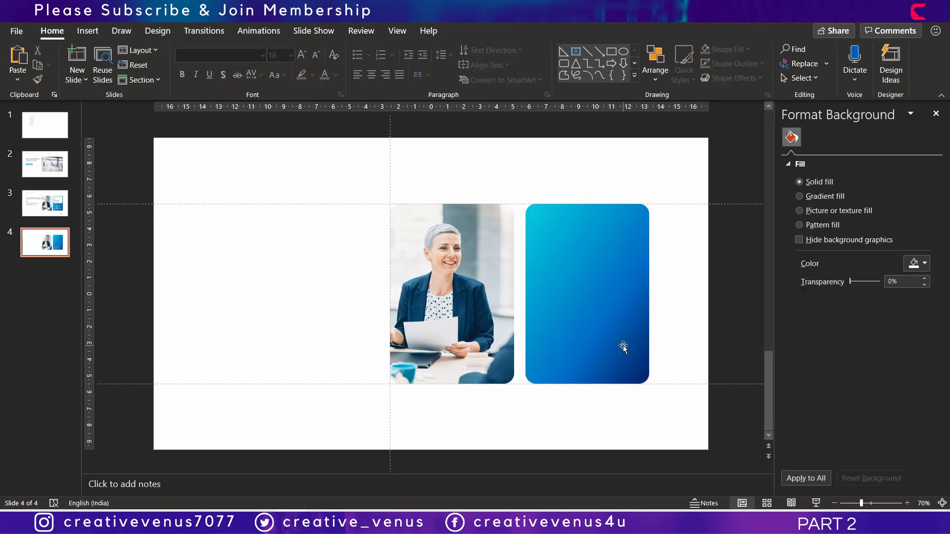
# Draw a full-slide rectangle with no outline and a white fill.
pyautogui.click(85, 34)
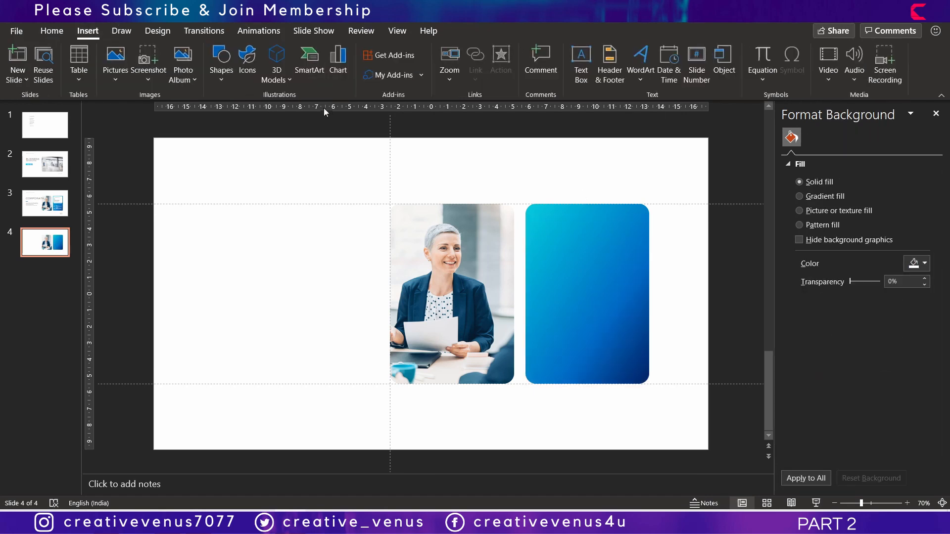
pyautogui.click(215, 68)
pyautogui.click(263, 114)
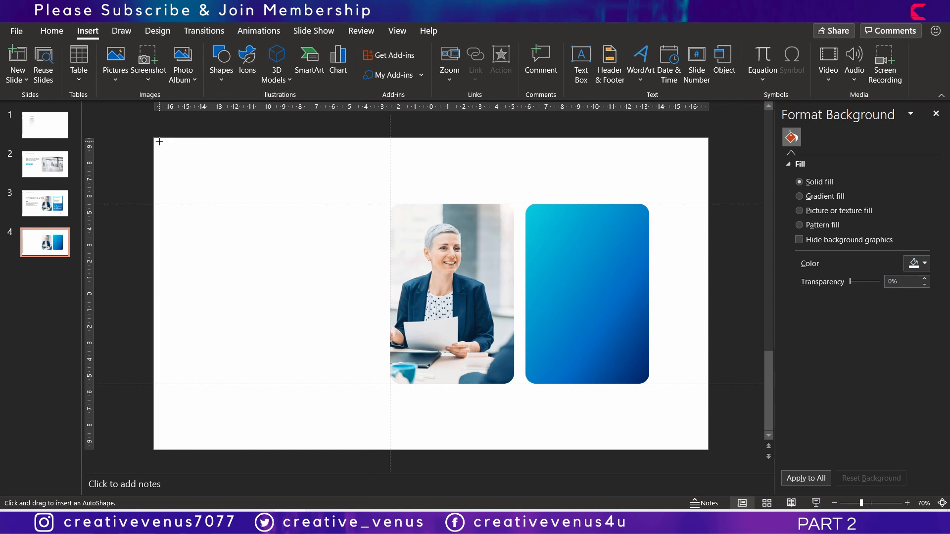
pyautogui.moveTo(153, 138); pyautogui.dragTo(708, 450)
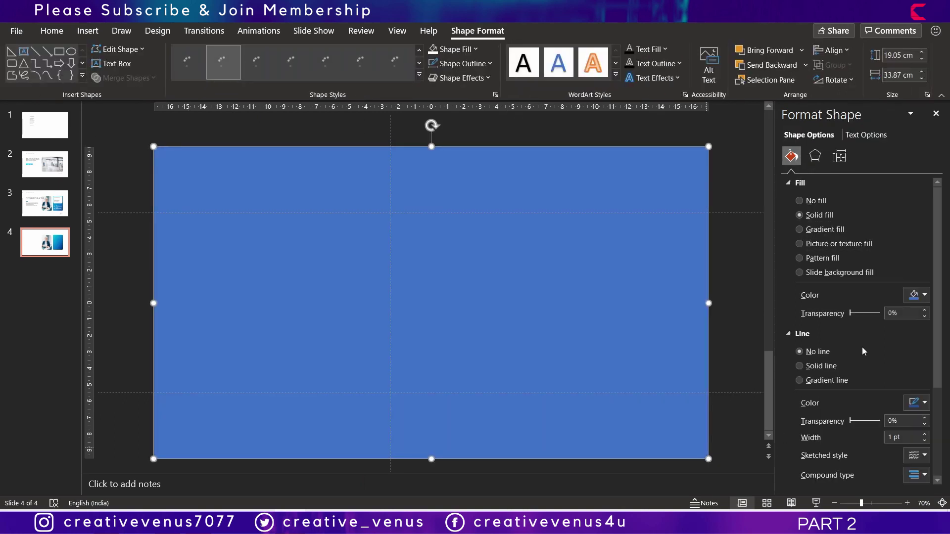
pyautogui.click(818, 352)
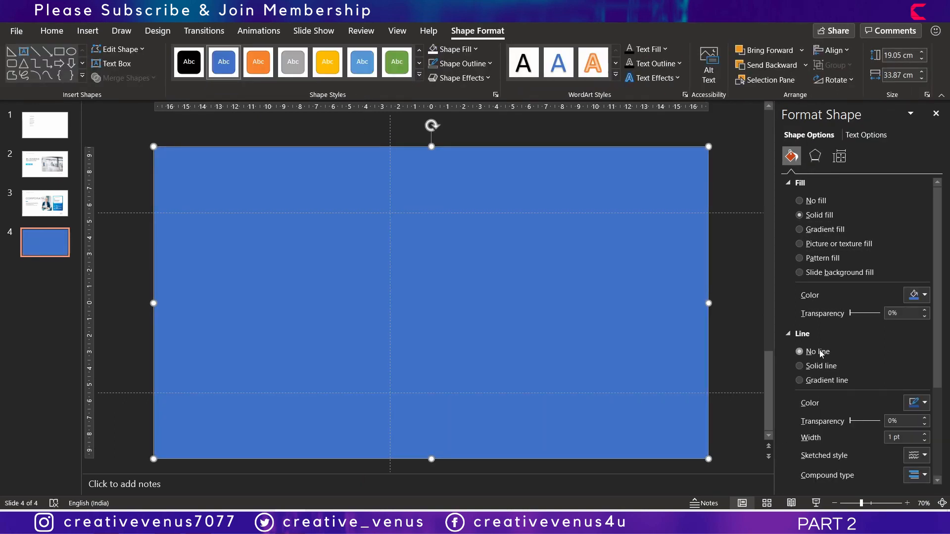
pyautogui.click(924, 295)
pyautogui.click(854, 329)
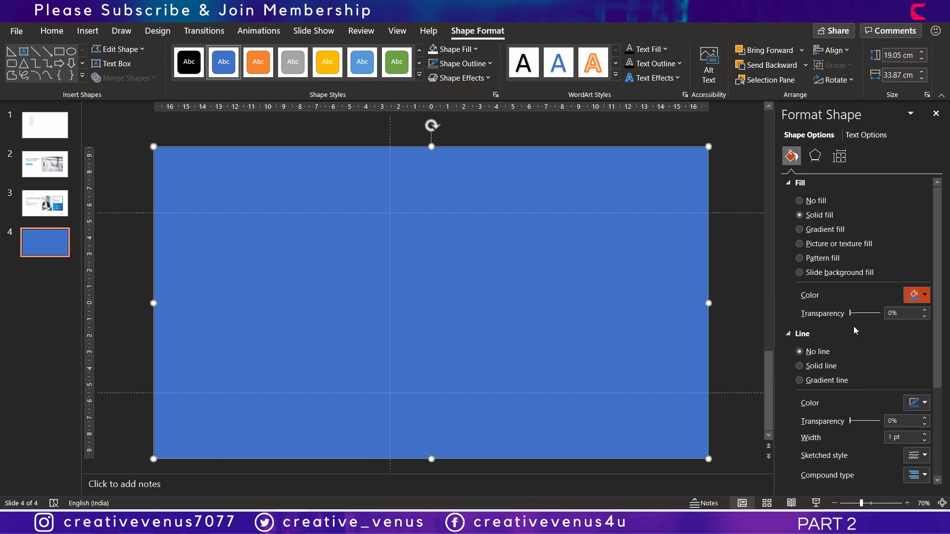
# Send the rectangle to the back, fill it blue, then select it together with the gradient card.
pyautogui.rightClick(555, 289)
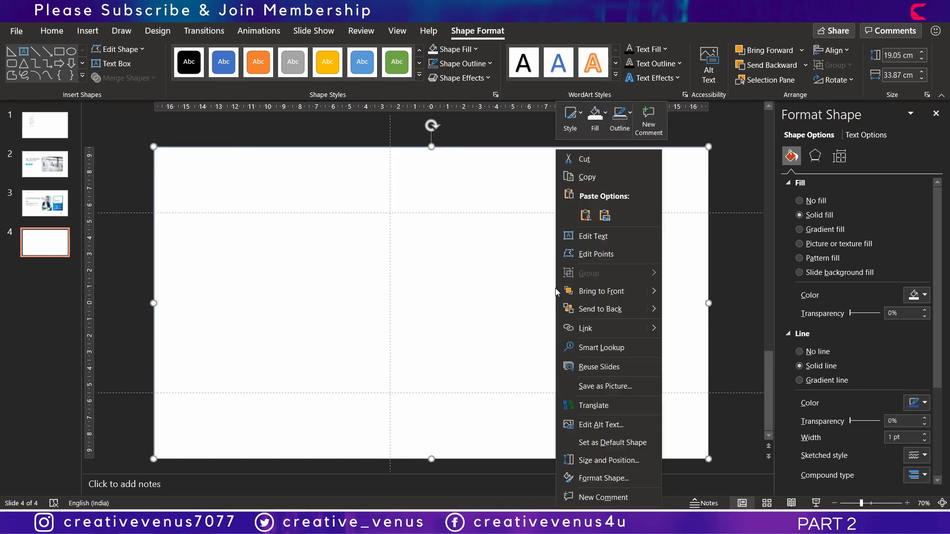
pyautogui.click(610, 313)
pyautogui.click(918, 299)
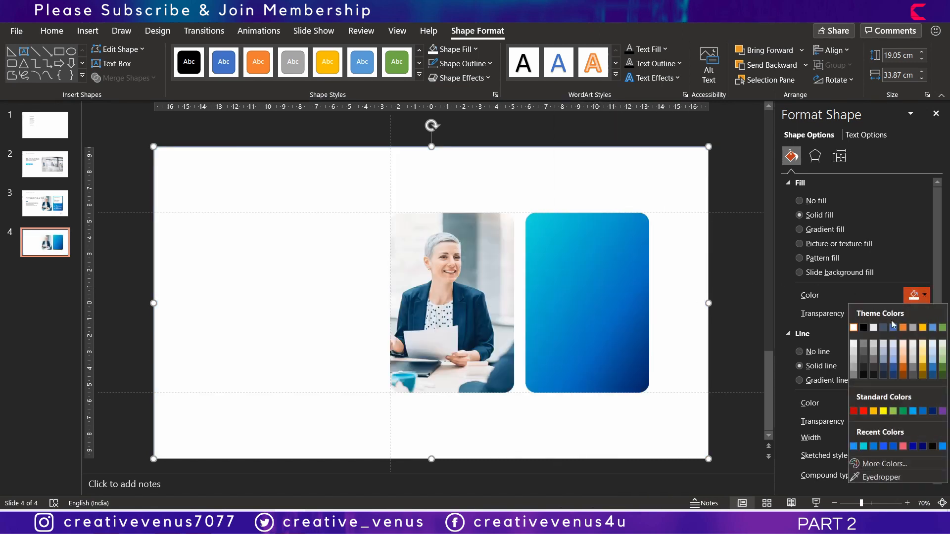
pyautogui.click(890, 330)
pyautogui.click(735, 322)
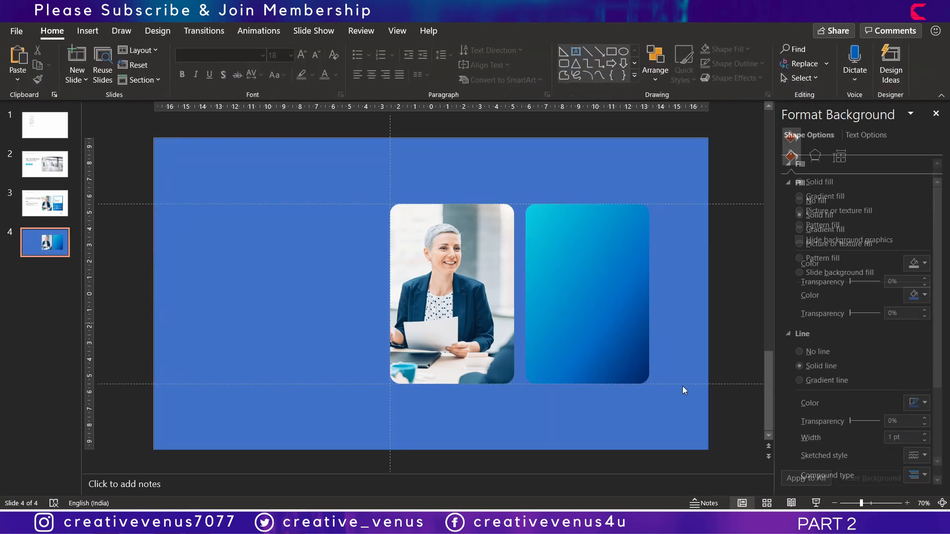
pyautogui.click(667, 397)
pyautogui.keyDown('shift'); pyautogui.click(612, 326); pyautogui.keyUp('shift')
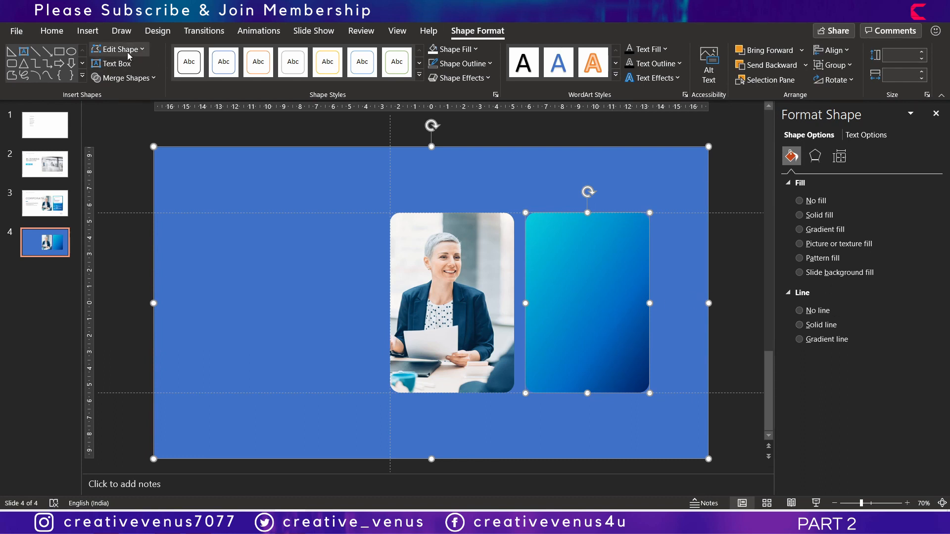
# Subtract the card and then the photo from the blue rectangle, leaving two rounded cutouts.
pyautogui.click(124, 78)
pyautogui.click(130, 163)
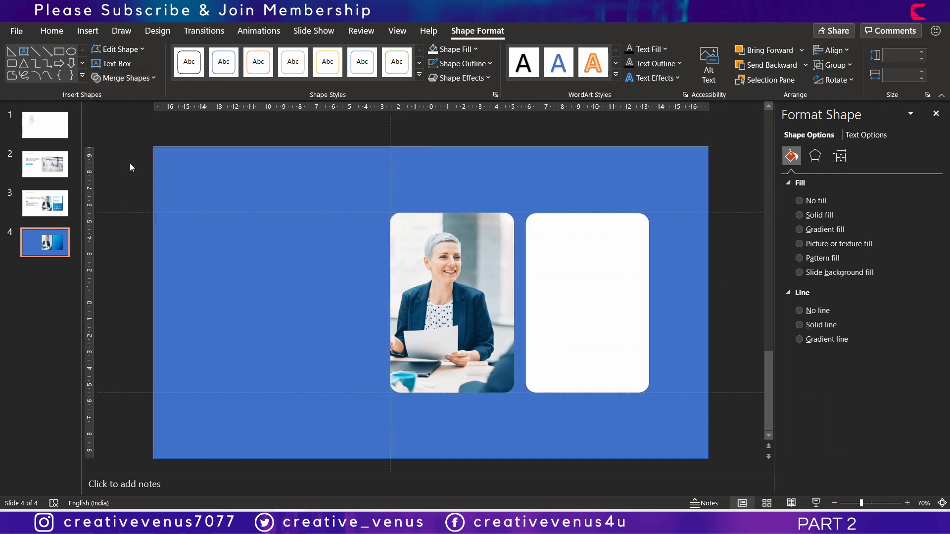
pyautogui.click(384, 237)
pyautogui.keyDown('shift'); pyautogui.click(456, 276); pyautogui.keyUp('shift')
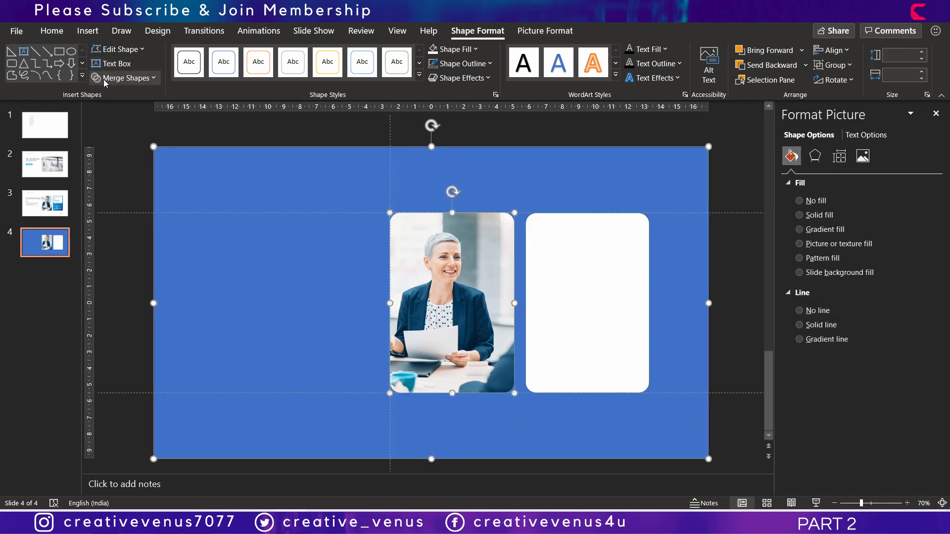
pyautogui.click(124, 78)
pyautogui.click(127, 163)
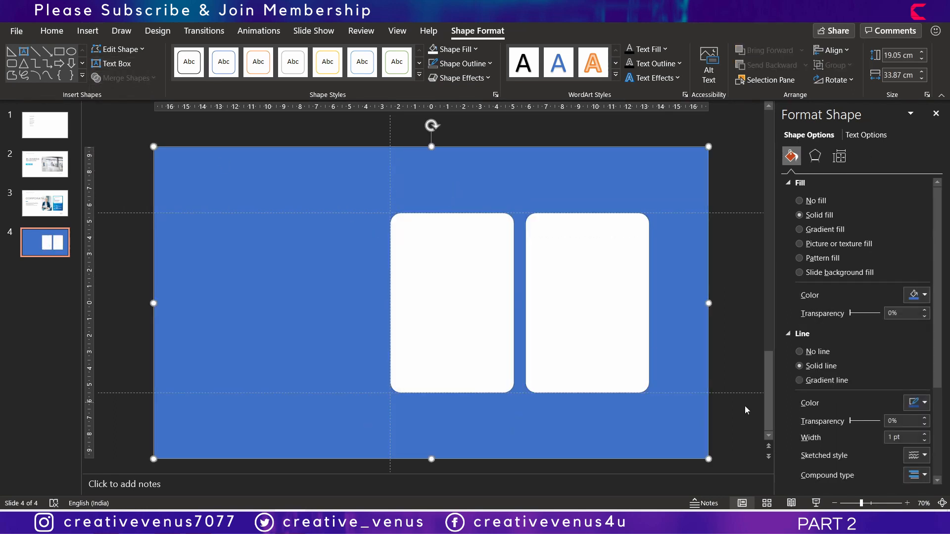
# Remove the frame's outline and shift it to the right.
pyautogui.click(815, 352)
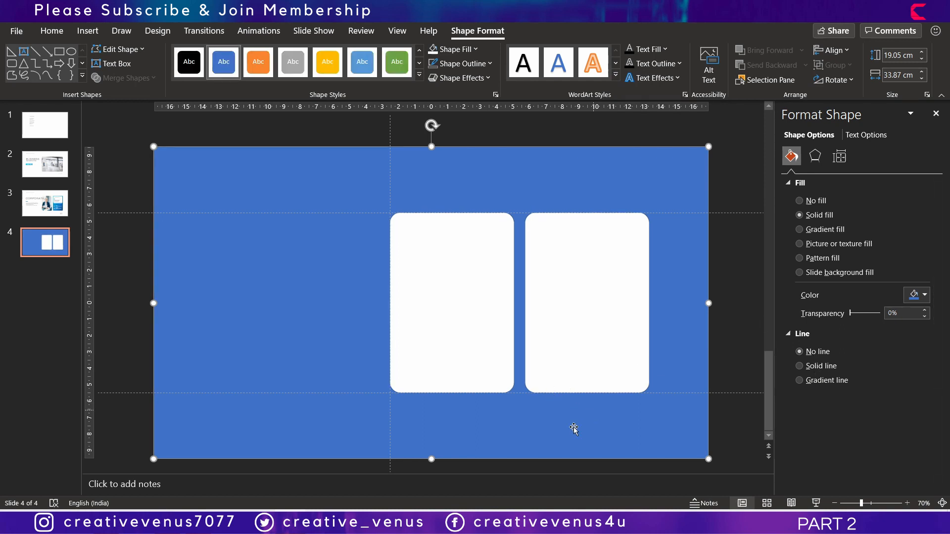
pyautogui.click(919, 295)
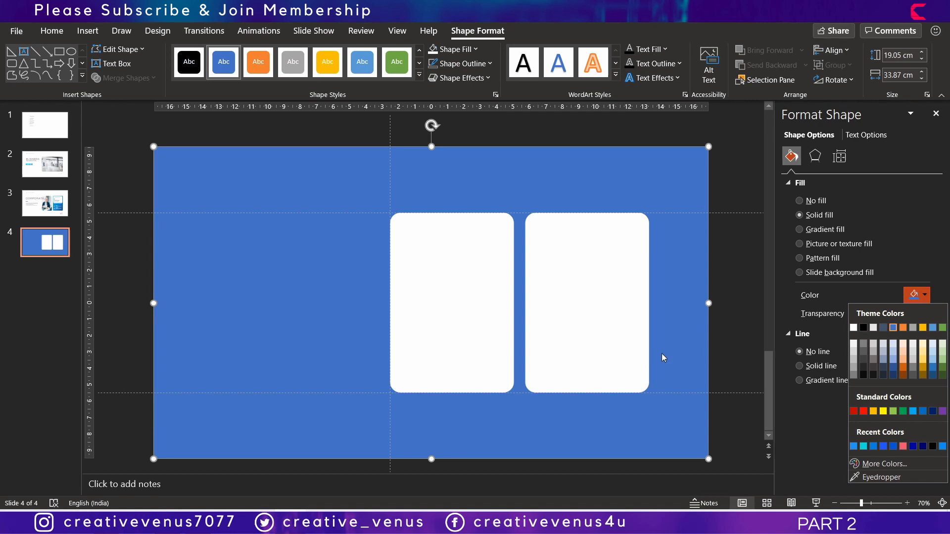
pyautogui.moveTo(662, 353); pyautogui.dragTo(743, 352)
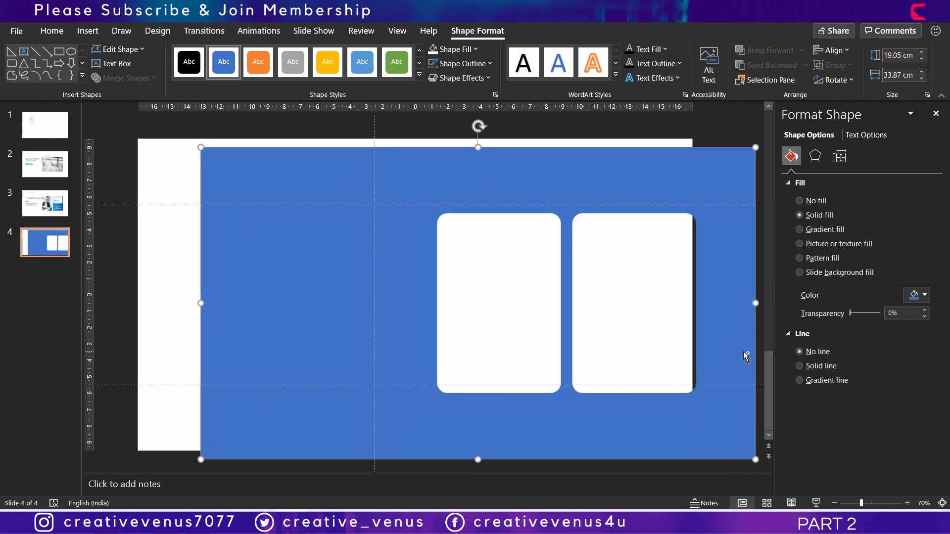
# Cut the frame off slide 4 and paste it onto slide 3.
pyautogui.hotkey('ctrl', 'a')
pyautogui.press('Delete')
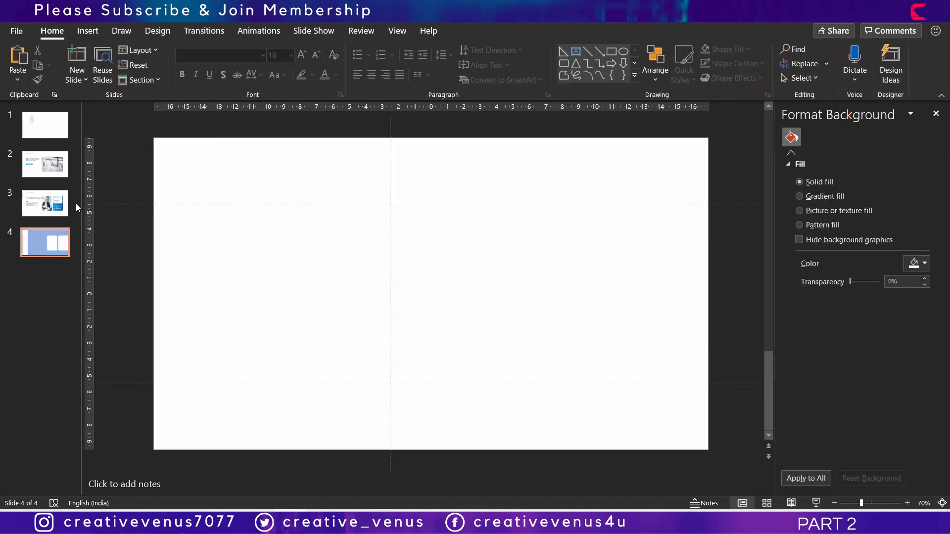
pyautogui.click(57, 204)
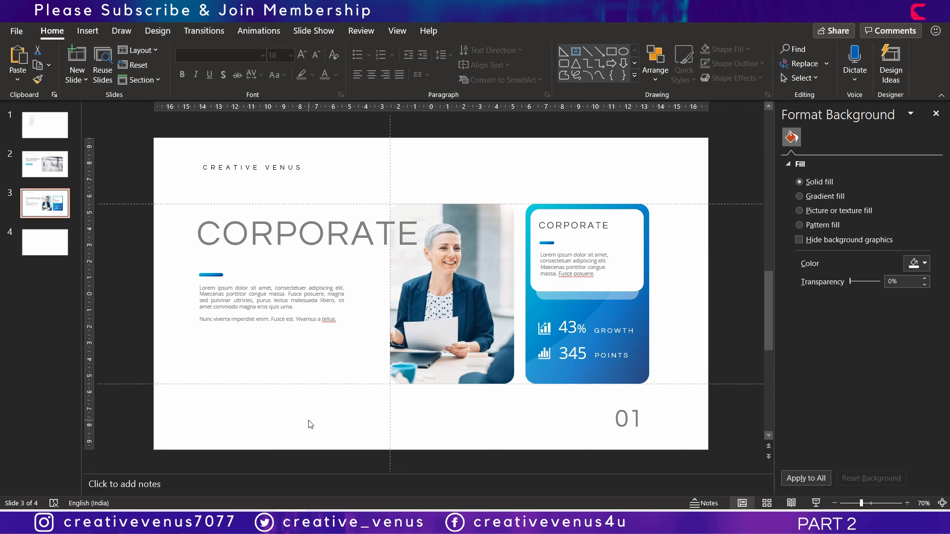
pyautogui.hotkey('ctrl', 'v')
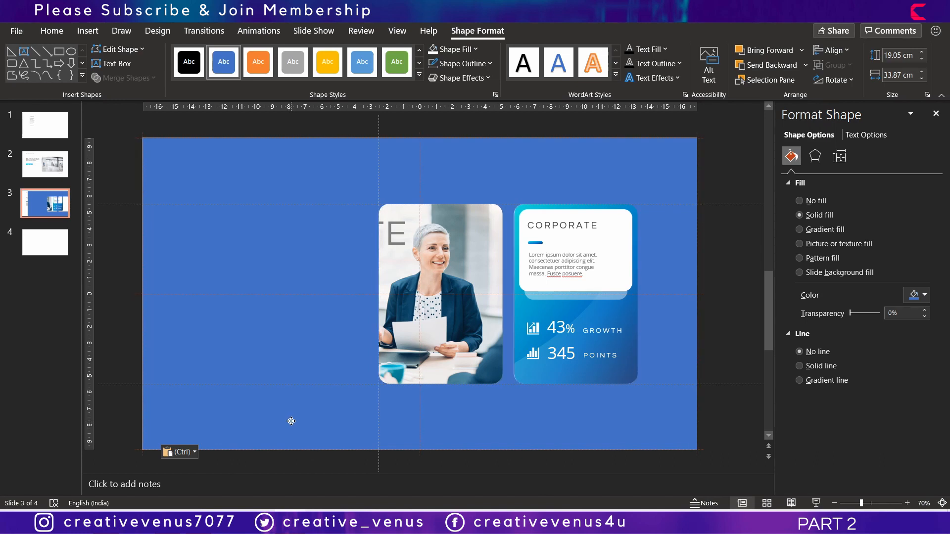
# Send the frame behind the CORPORATE text and fill it white.
pyautogui.click(291, 420)
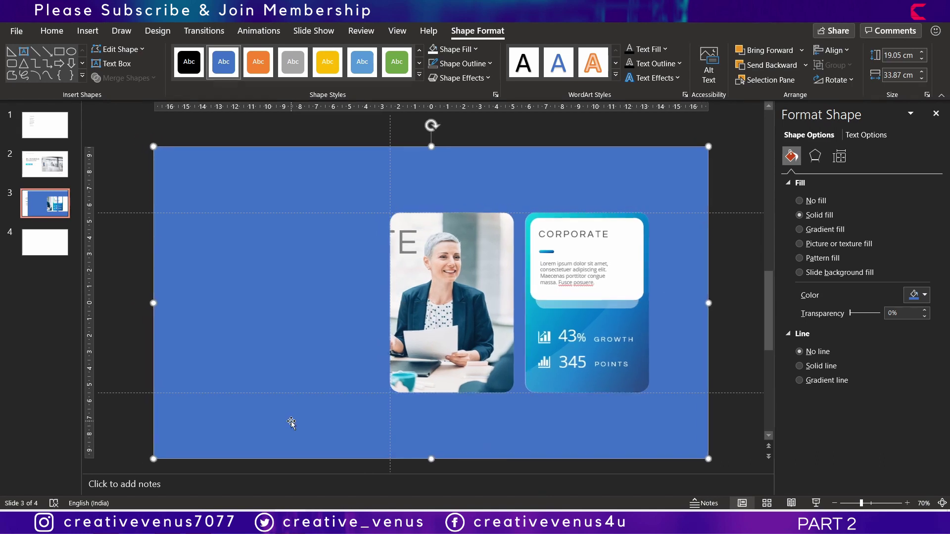
pyautogui.rightClick(312, 327)
pyautogui.click(361, 190)
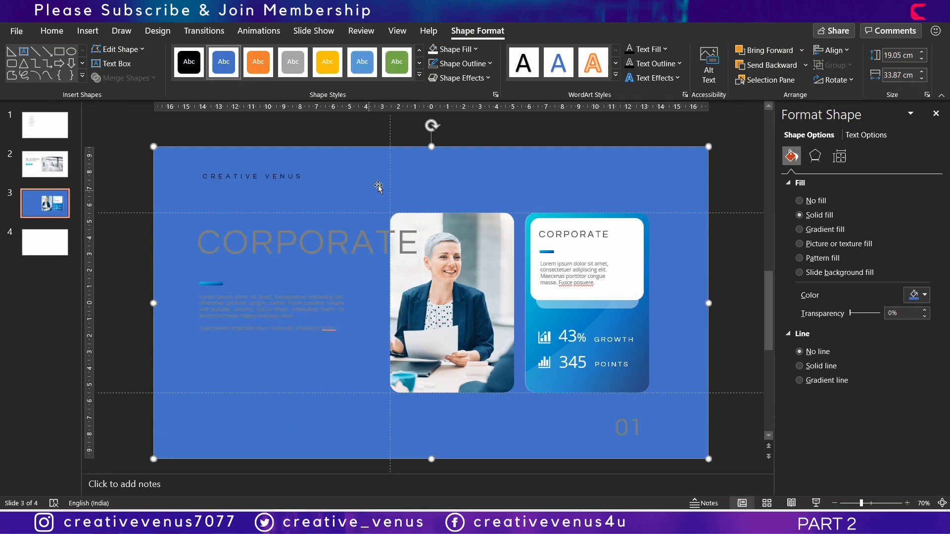
pyautogui.click(924, 295)
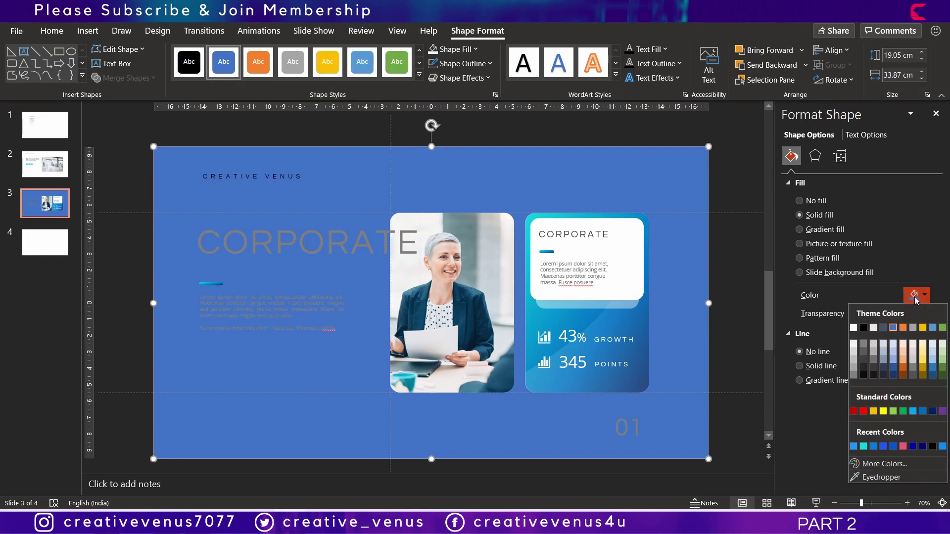
pyautogui.click(853, 327)
pyautogui.click(729, 328)
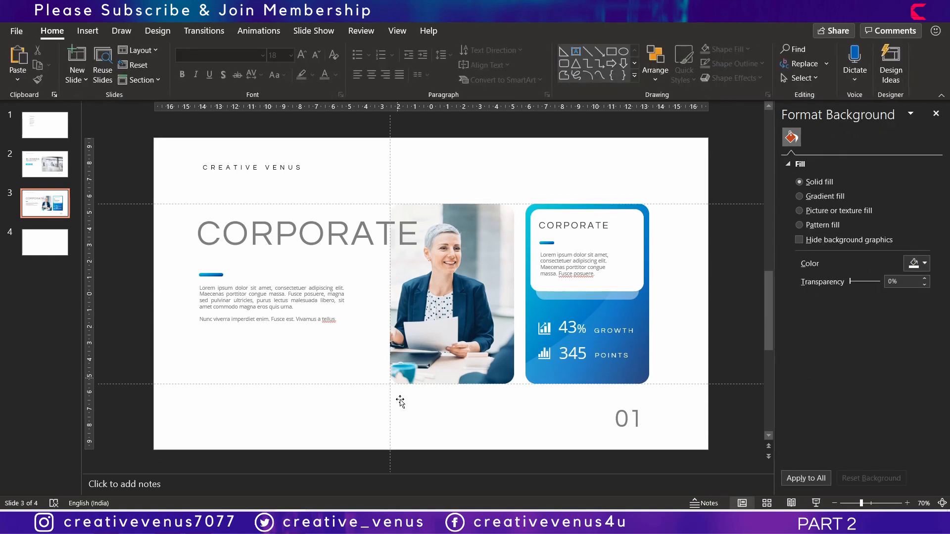
pyautogui.moveTo(604, 408); pyautogui.dragTo(604, 417)
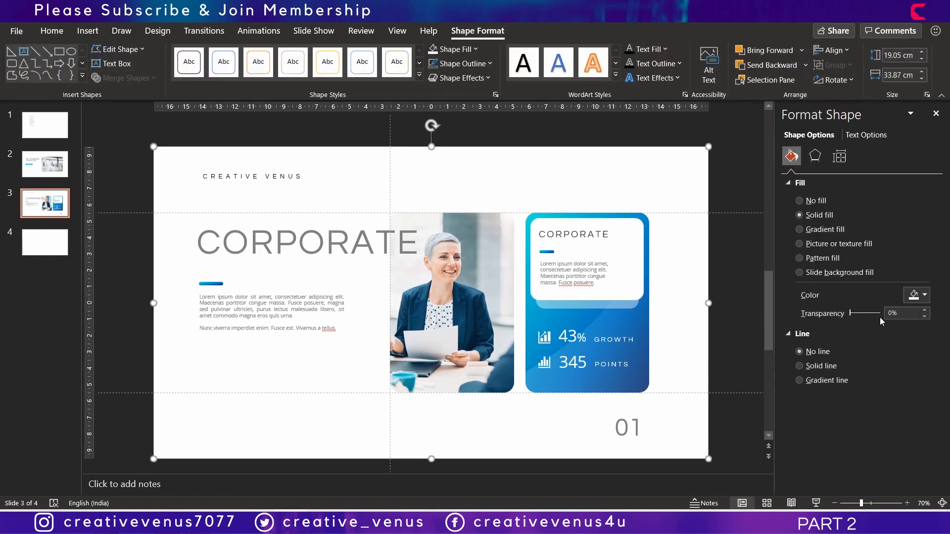
pyautogui.hotkey('ctrl', 'z')
pyautogui.click(749, 293)
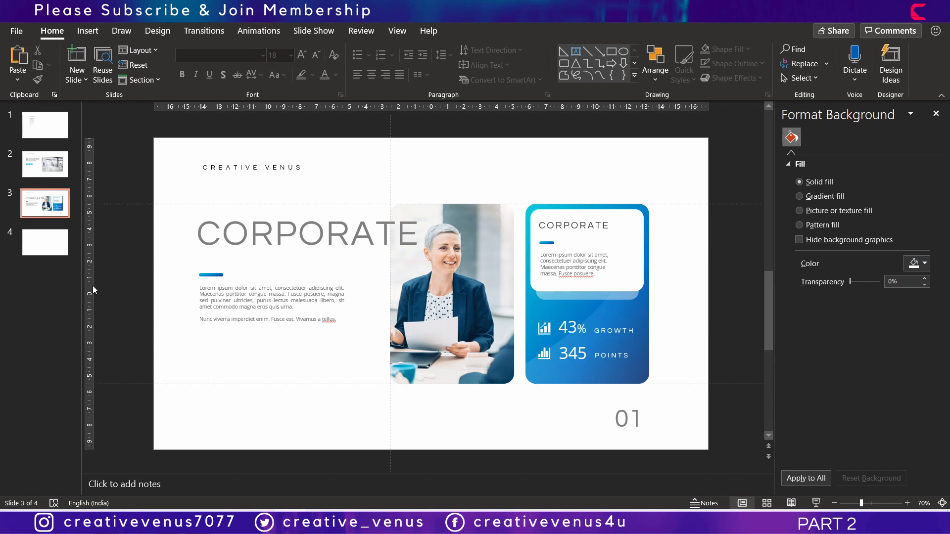
pyautogui.click(834, 503)
pyautogui.click(834, 504)
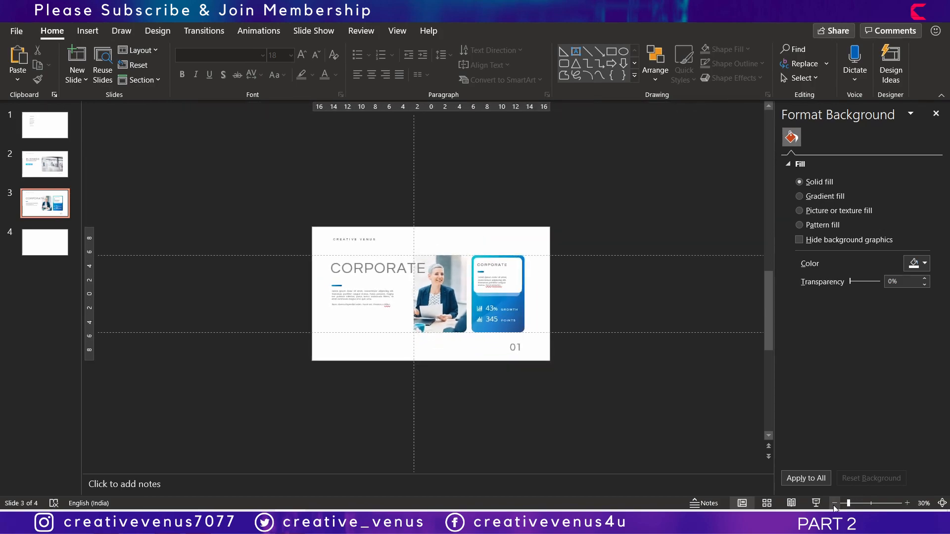